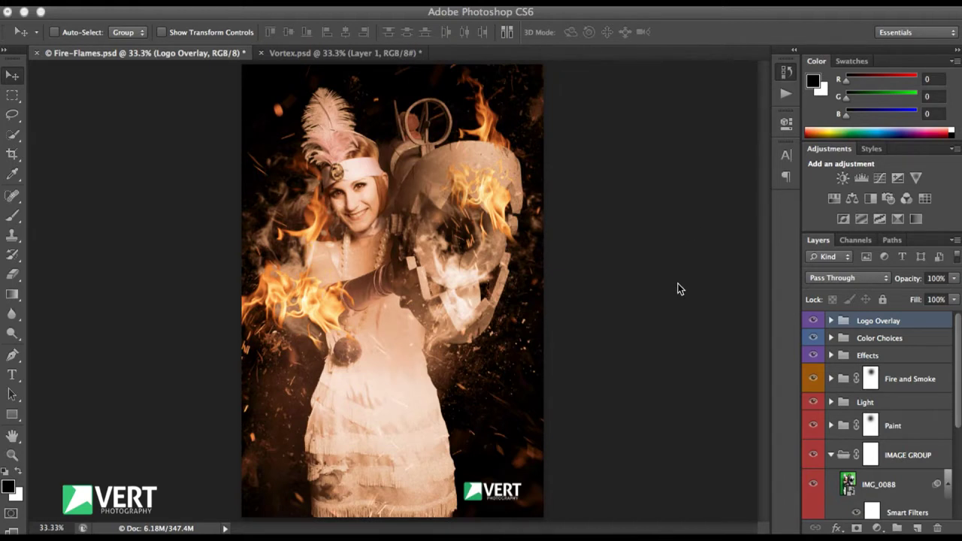
Switch from Photoshop to the Facebook photo album in Chrome
key("super+Tab")
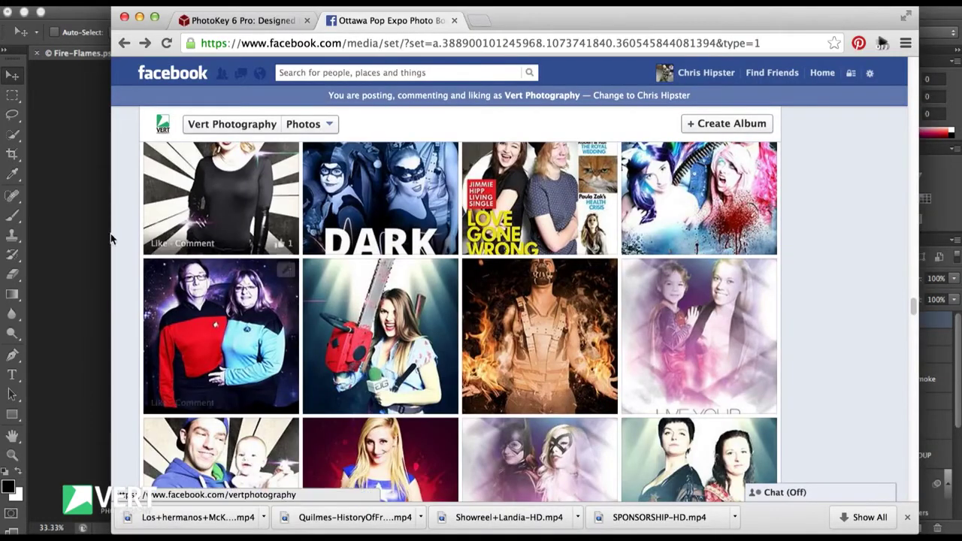
Scroll through the photo booth album
left_click_drag(913, 305, 911, 69)
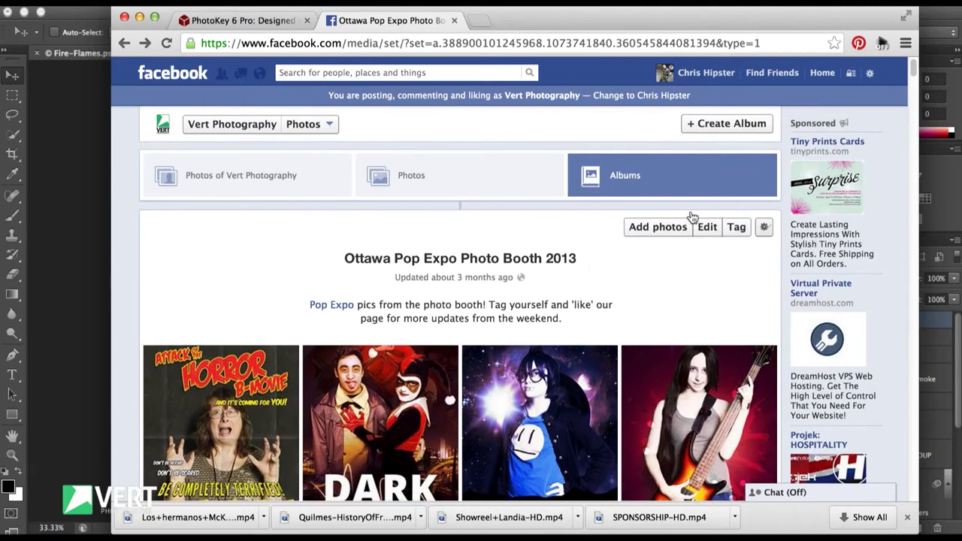
left_click(913, 69)
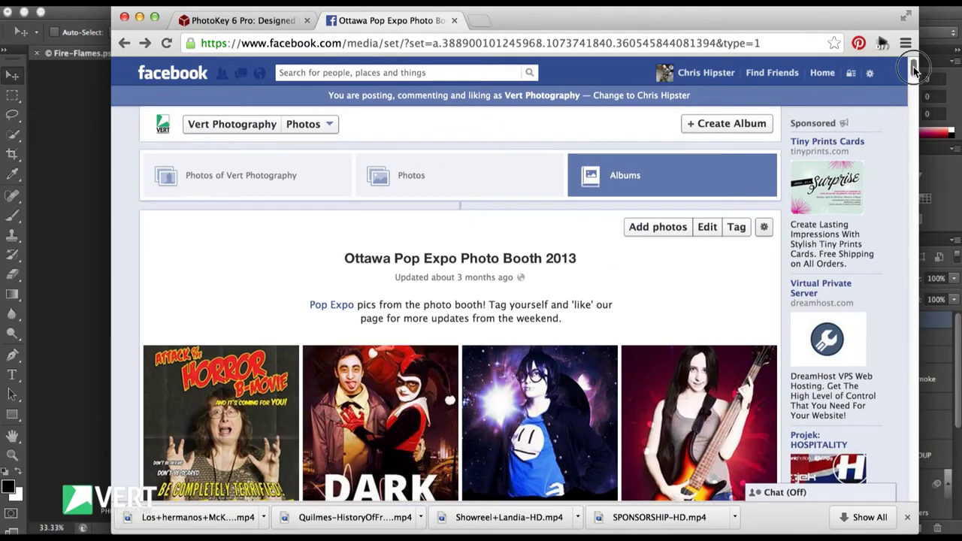
left_click_drag(913, 69, 910, 253)
View the chainsaw photo full size, then go to the PhotoKey 6 Pro product page
left_click(192, 233)
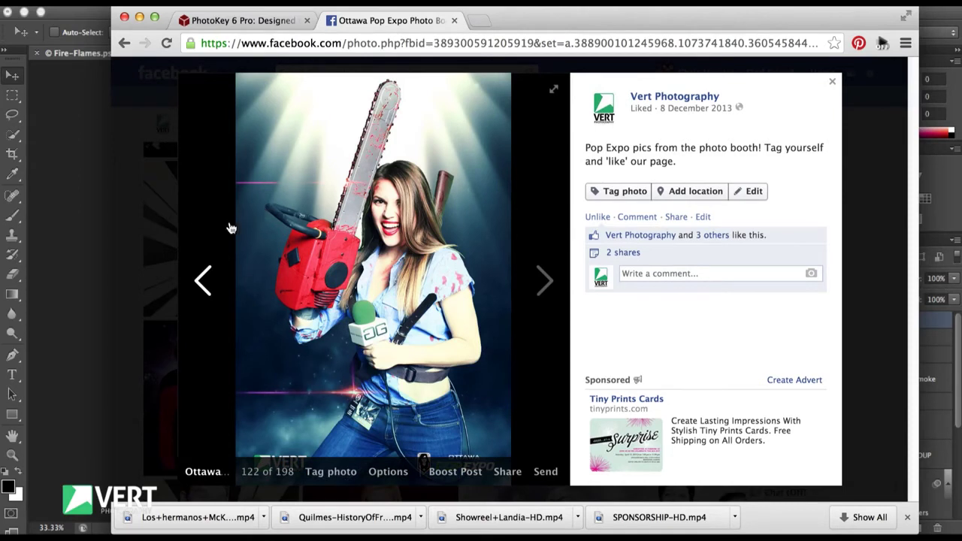
key("Escape")
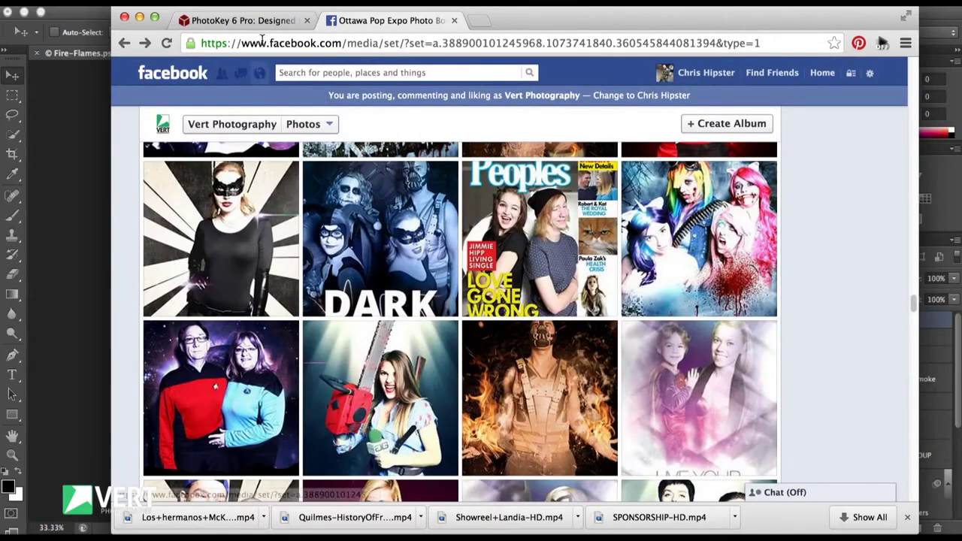
left_click(248, 20)
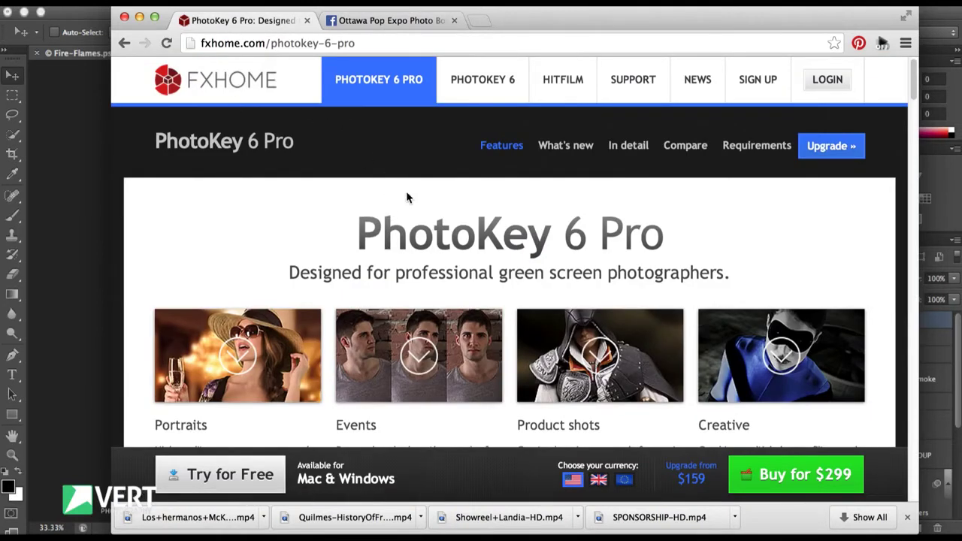
Browse the PhotoKey 6 Pro feature sections and return to the Fire-Flames.psd poster
scroll(440, 247, "down", 3)
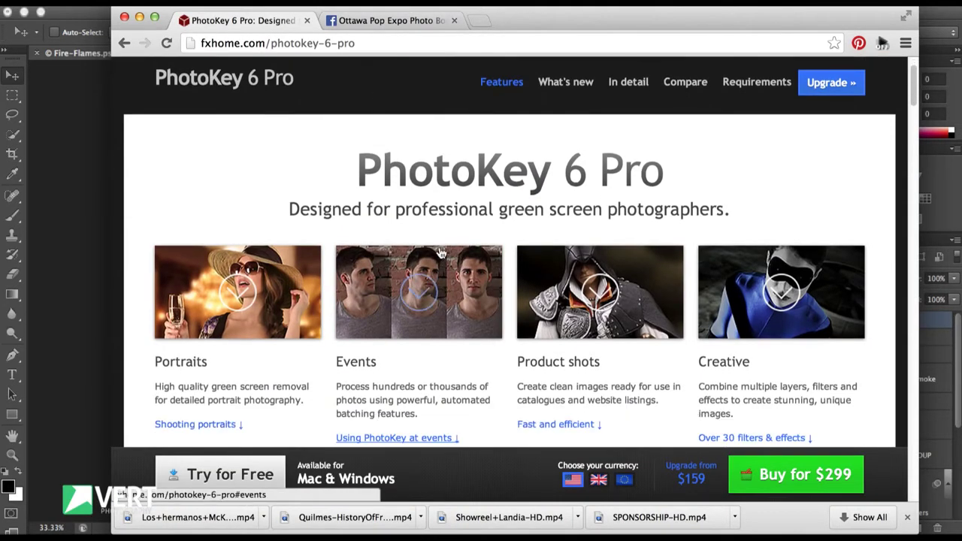
scroll(441, 253, "down", 3)
scroll(441, 250, "down", 4)
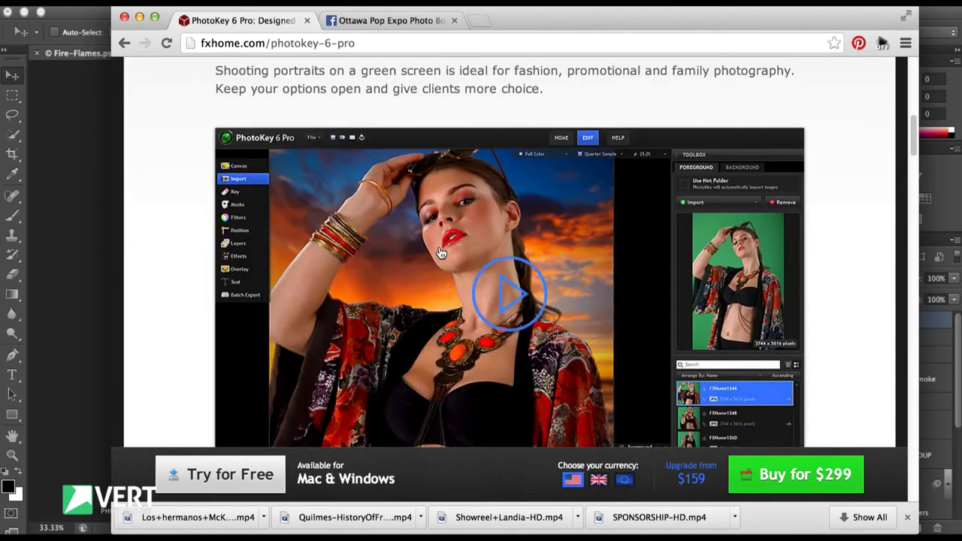
scroll(436, 248, "down", 3)
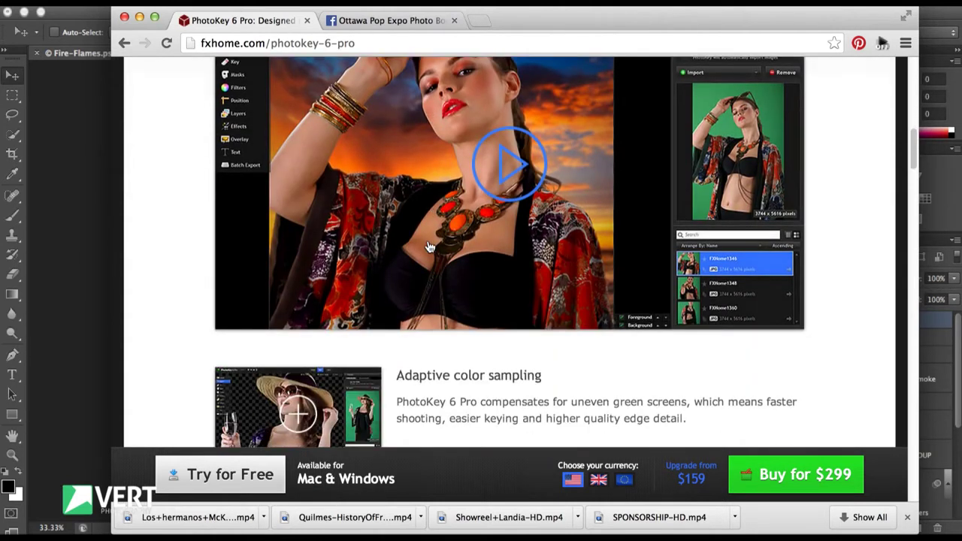
scroll(429, 247, "down", 5)
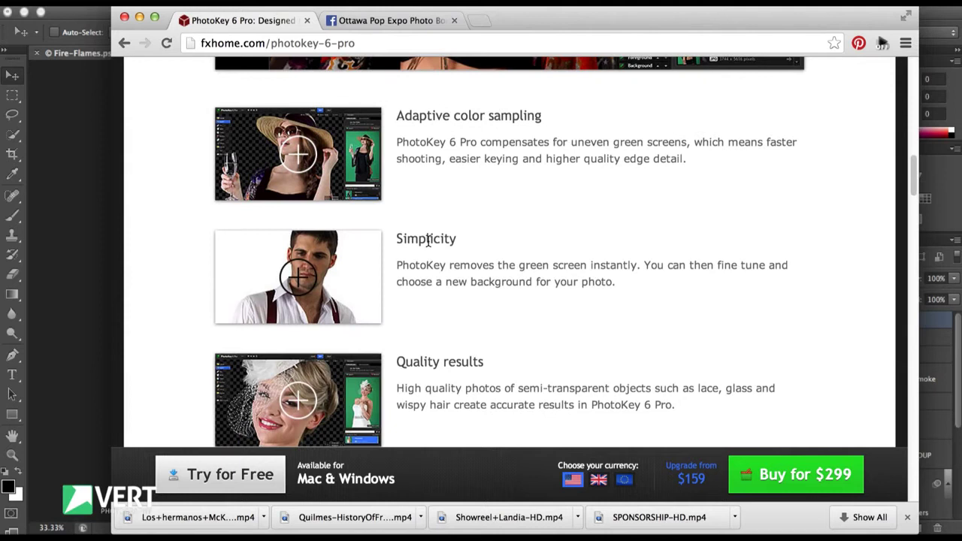
scroll(428, 240, "up", 15)
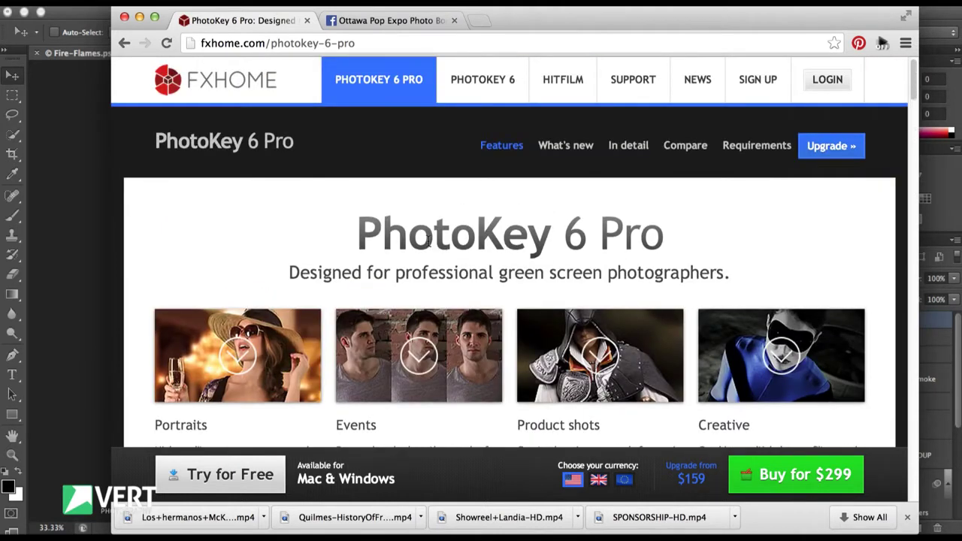
left_click(81, 169)
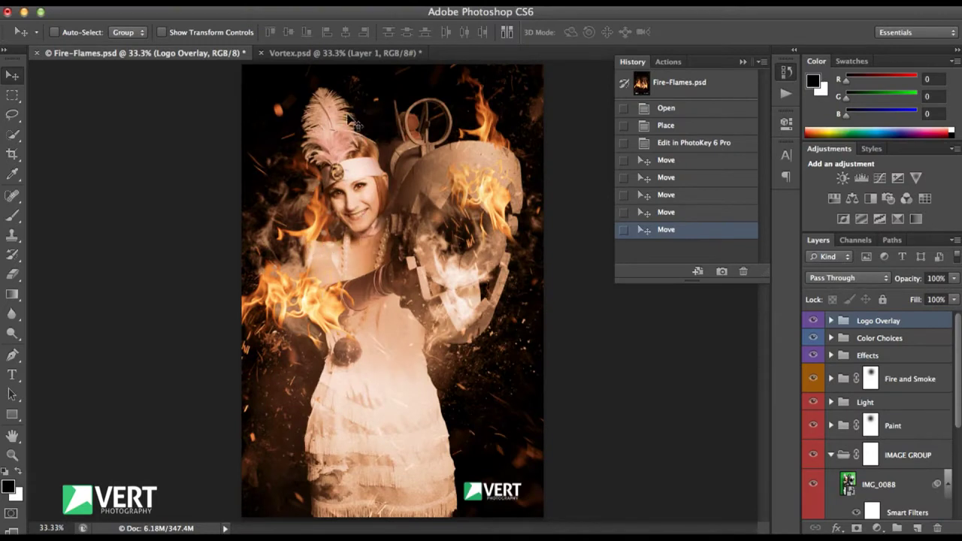
key("super+equal")
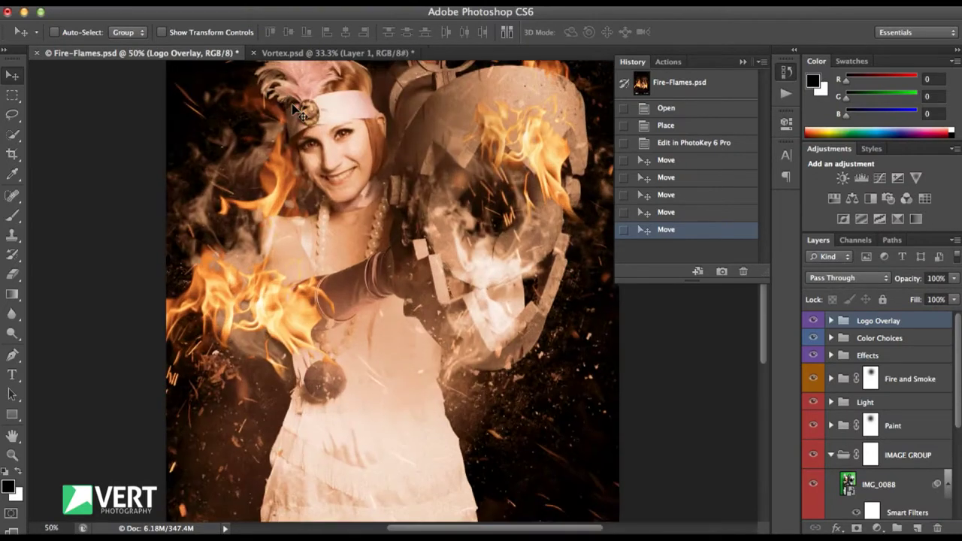
left_click(325, 211, "super")
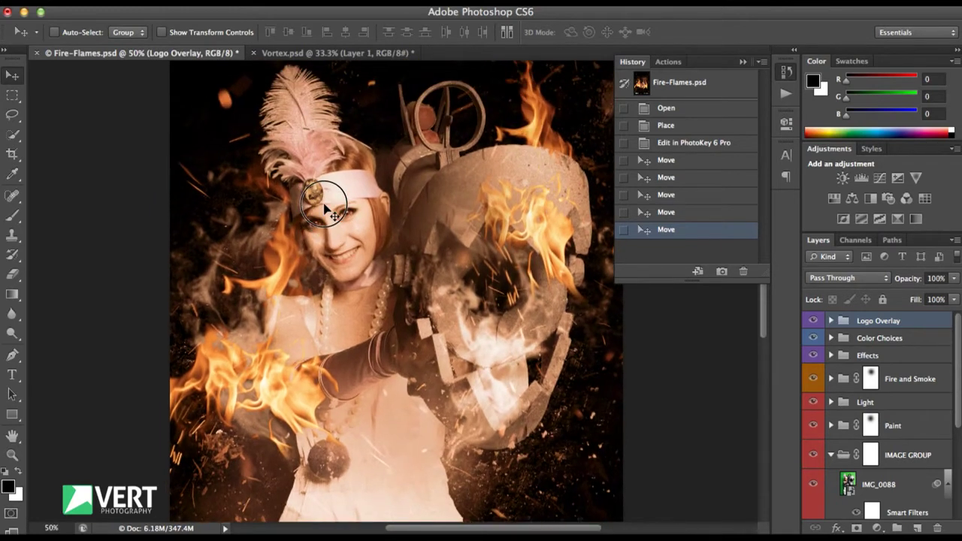
left_click_drag(324, 212, 306, 247)
scroll(305, 240, "down", 5)
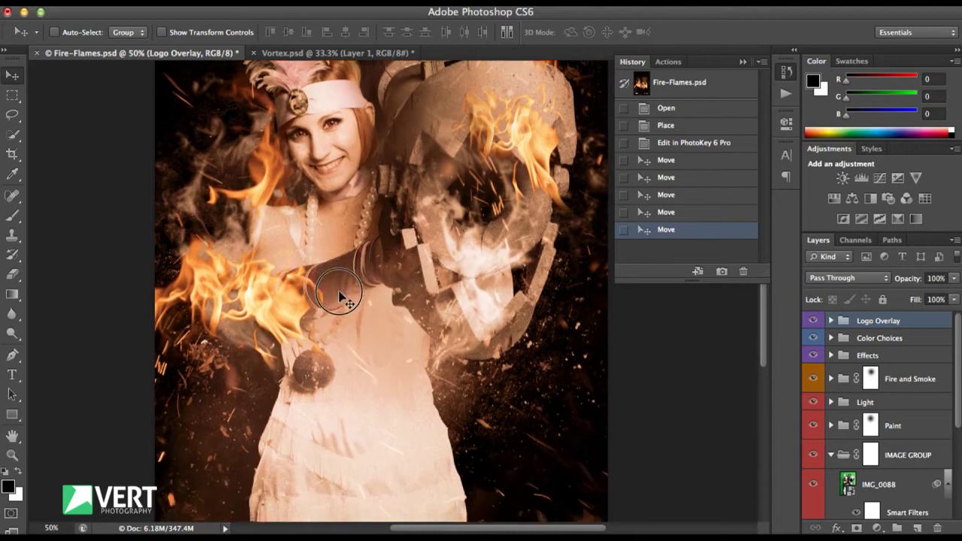
scroll(340, 297, "down", 1)
left_click(370, 284)
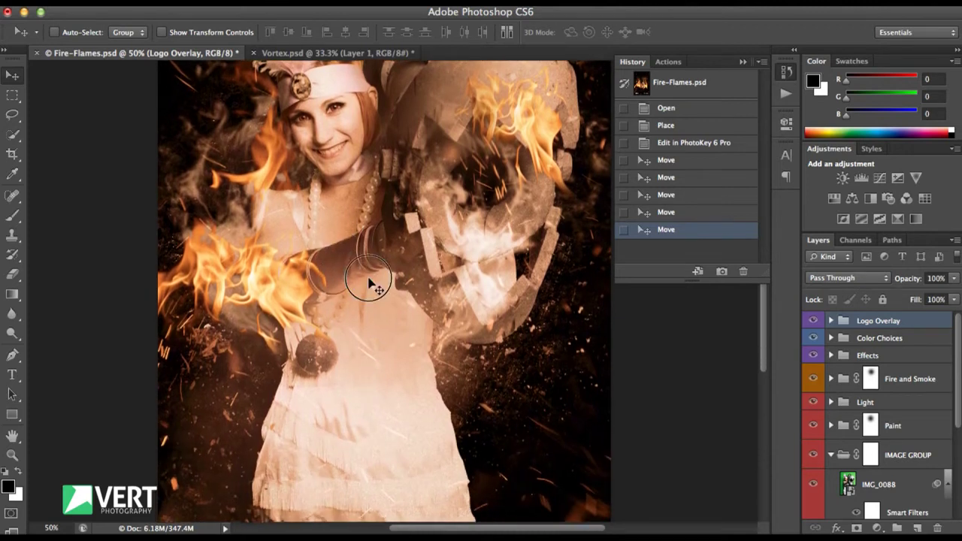
scroll(379, 348, "up", 3)
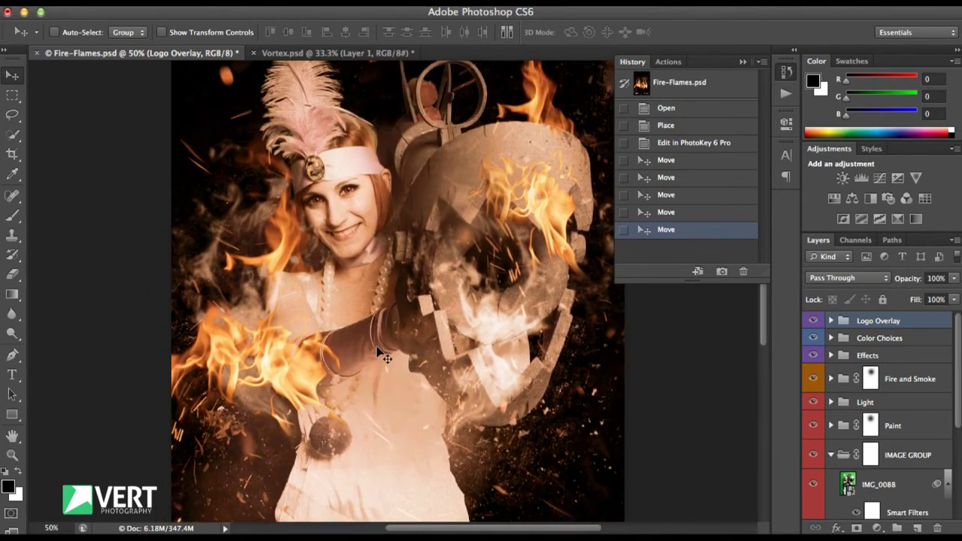
key("super+minus")
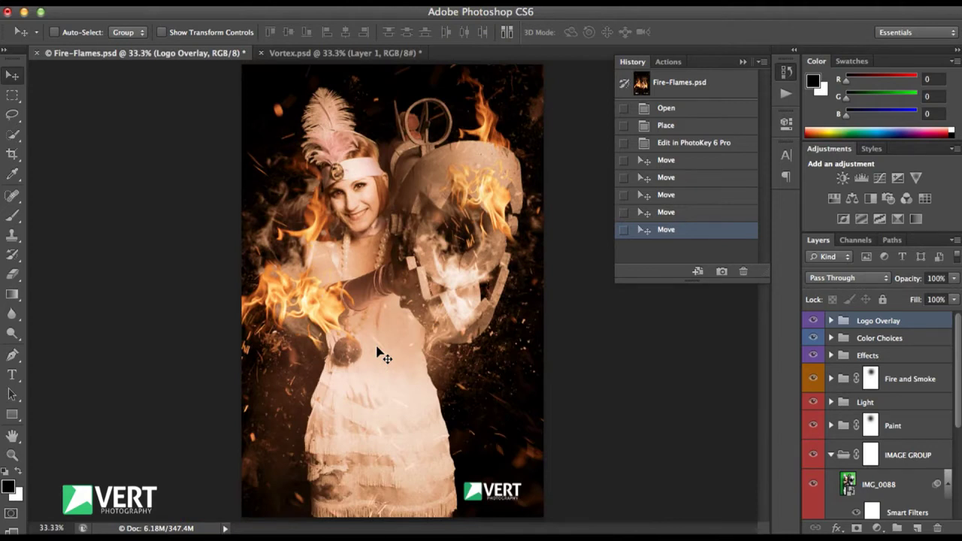
key("super+plus")
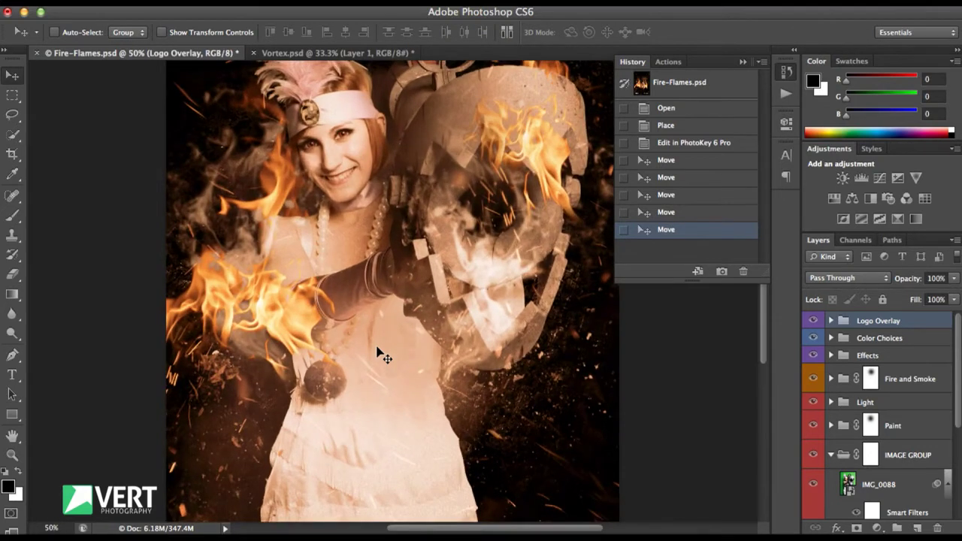
key("super+plus")
key("super+minus")
key("super+minus")
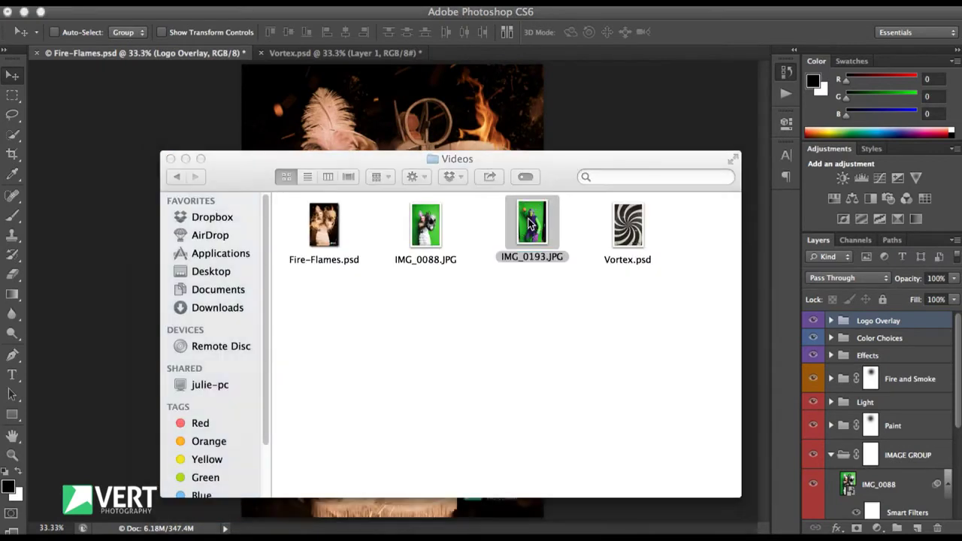
Inspect the IMG_0193.JPG goblin photo in Preview, close it and reposition the Videos window
double_click(532, 223)
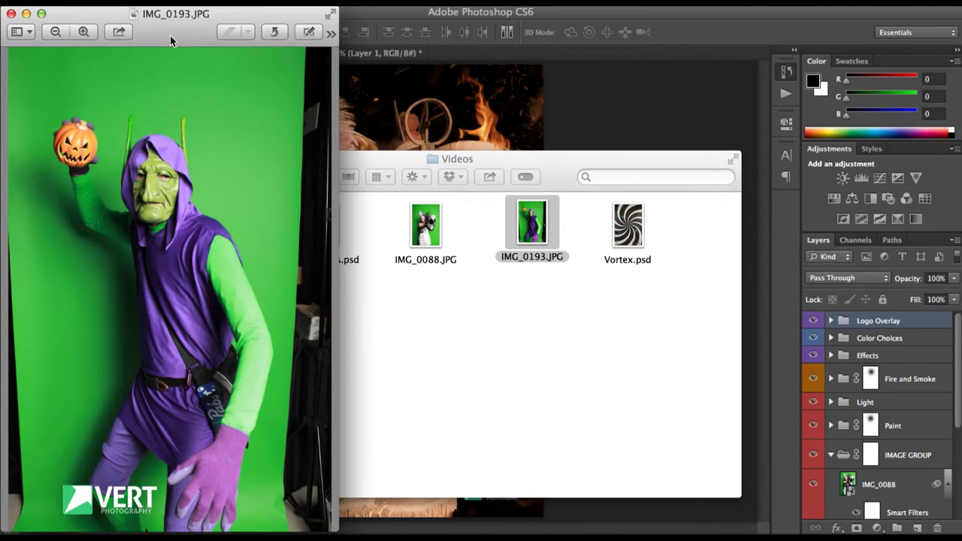
left_click_drag(170, 35, 487, 31)
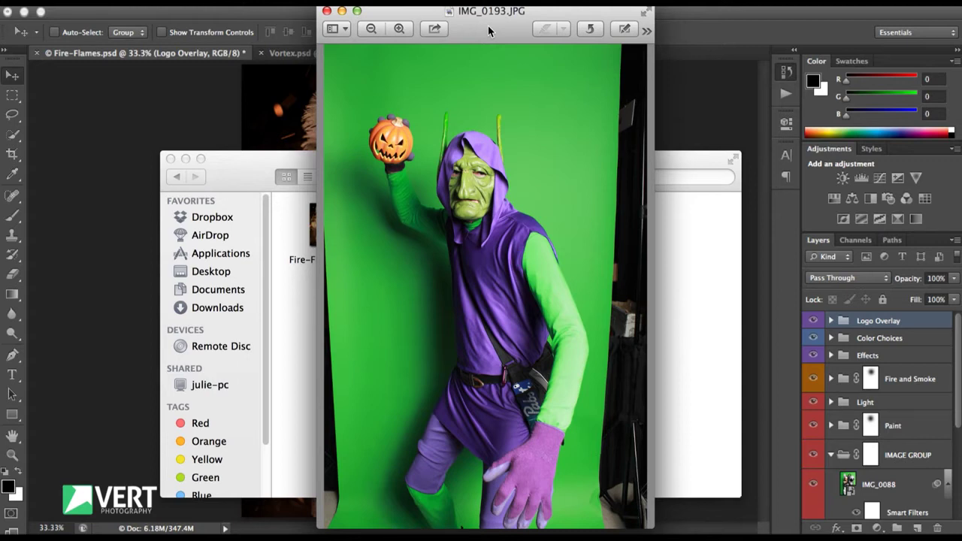
key("super+plus")
key("super+plus")
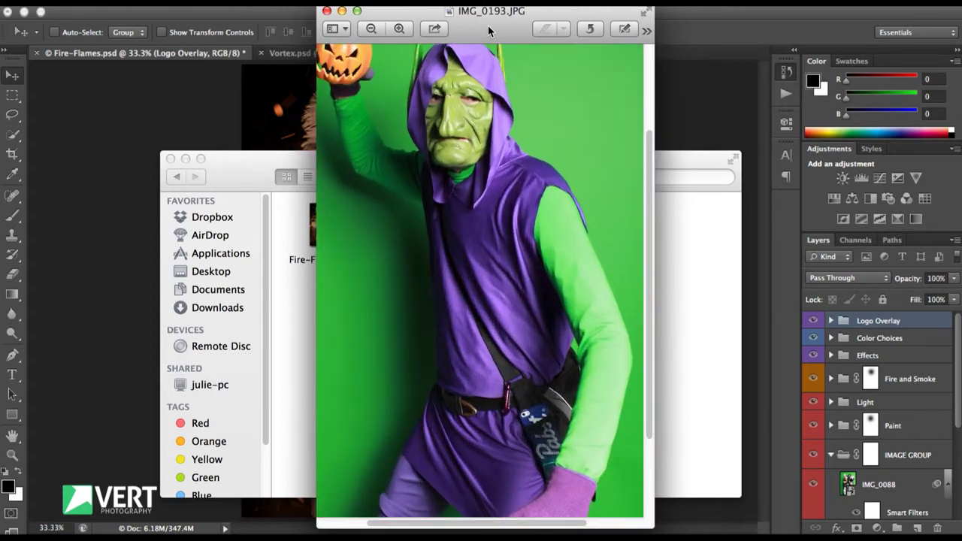
key("super+plus")
key("super+minus")
key("super+minus")
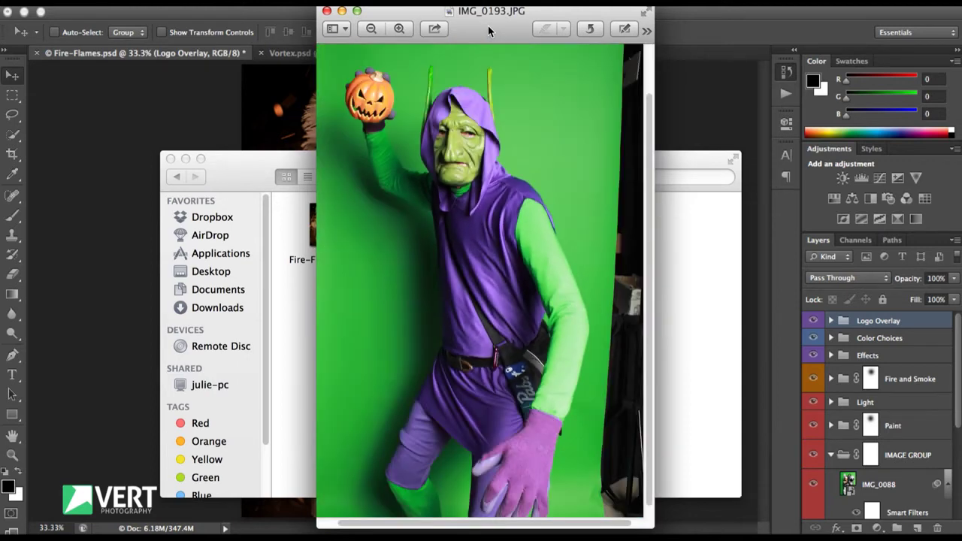
left_click(327, 12)
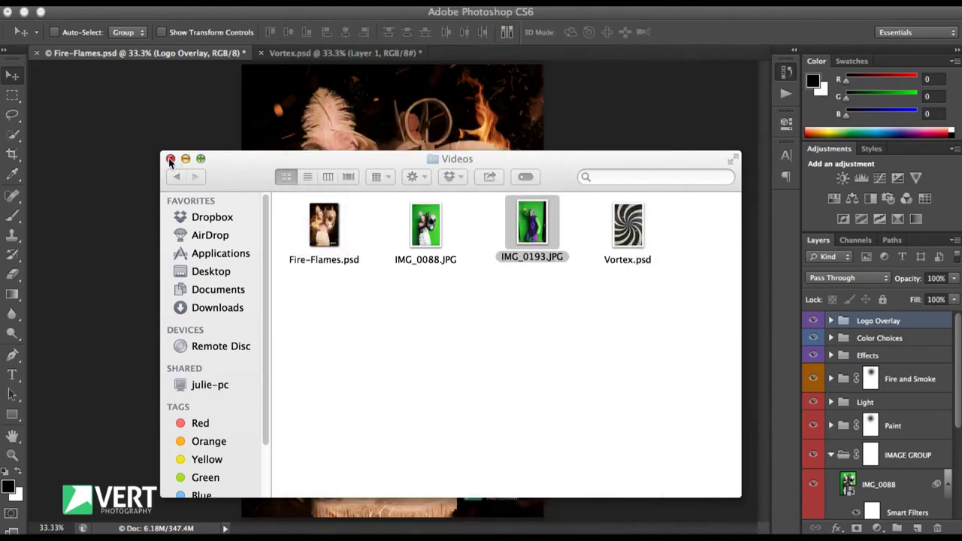
left_click_drag(311, 161, 304, 177)
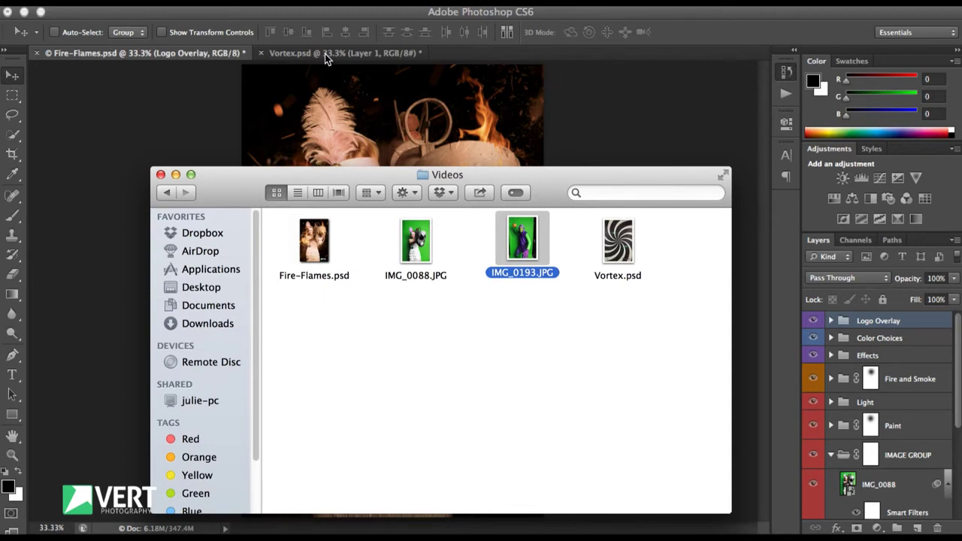
Drag IMG_0193.JPG onto Vortex.psd, nudge it slightly left and commit the placement
left_click(325, 53)
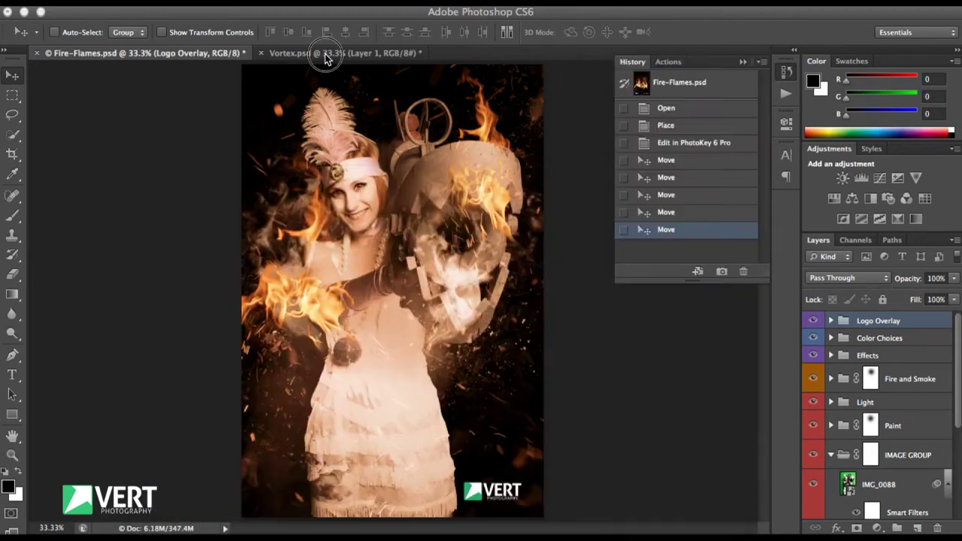
left_click(326, 52)
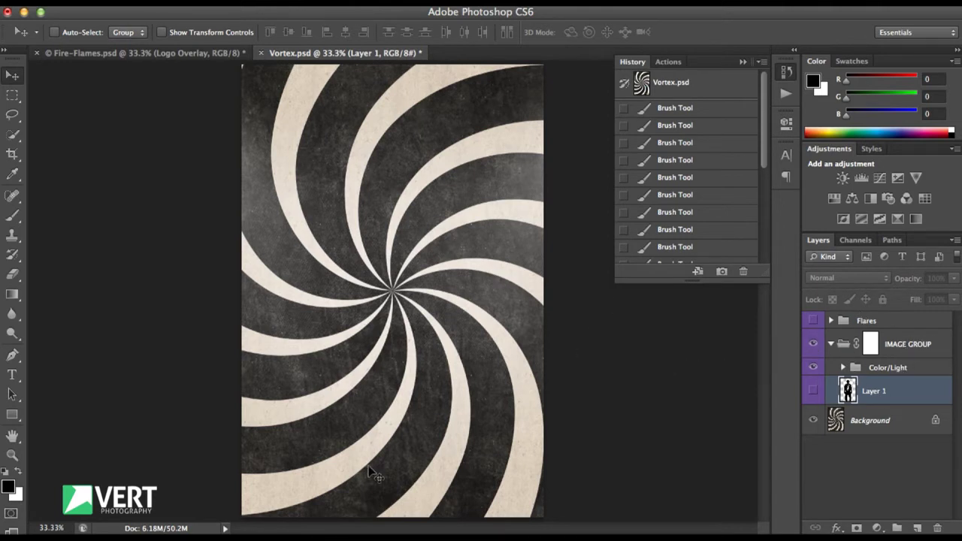
left_click(128, 533)
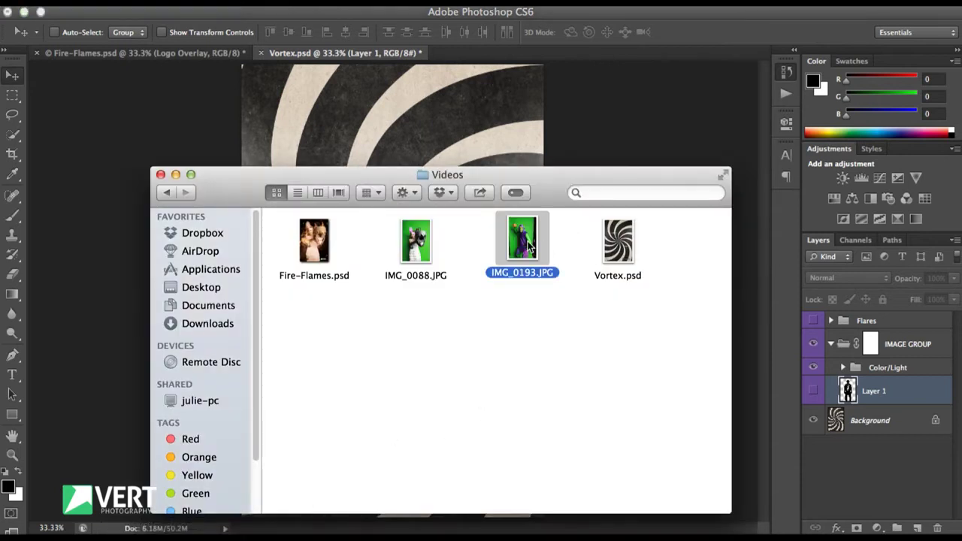
left_click_drag(531, 247, 500, 151)
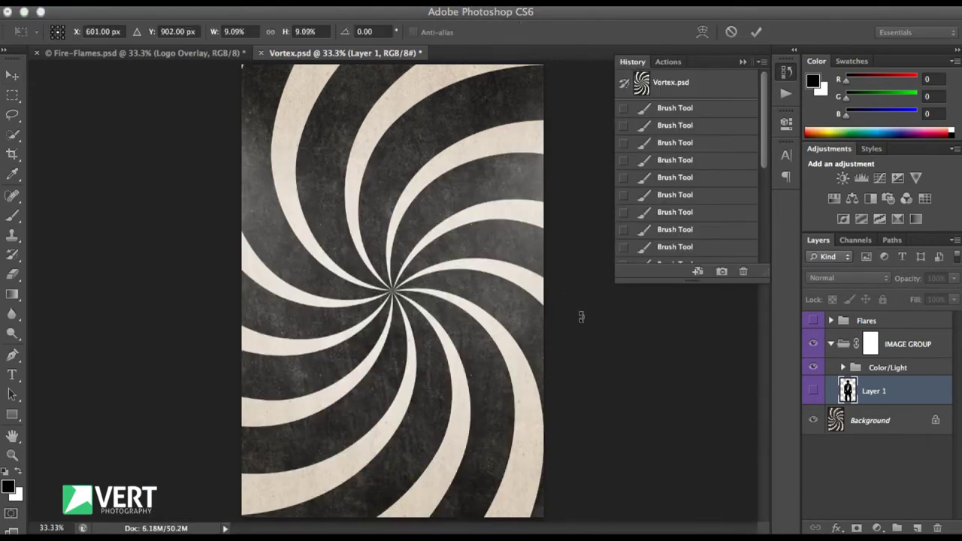
left_click_drag(442, 137, 440, 140)
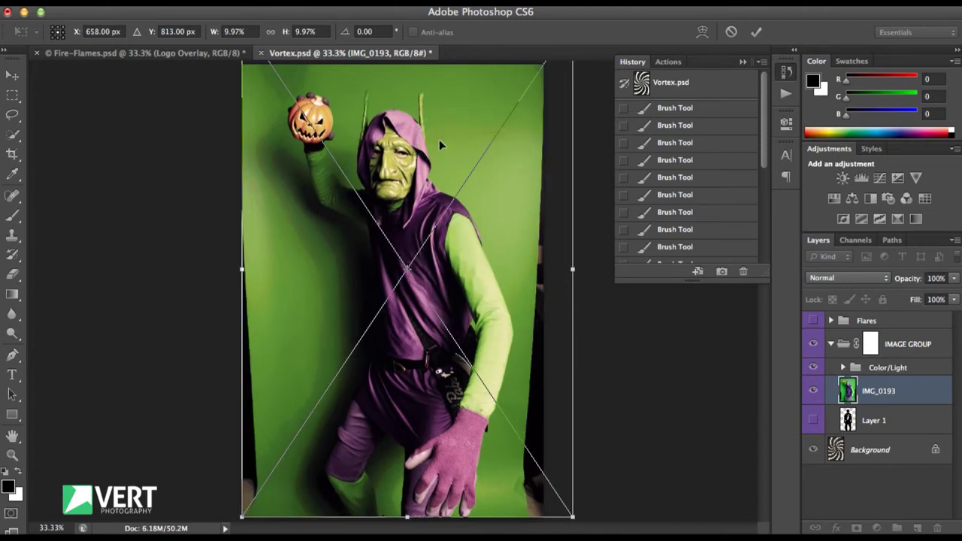
key("Return")
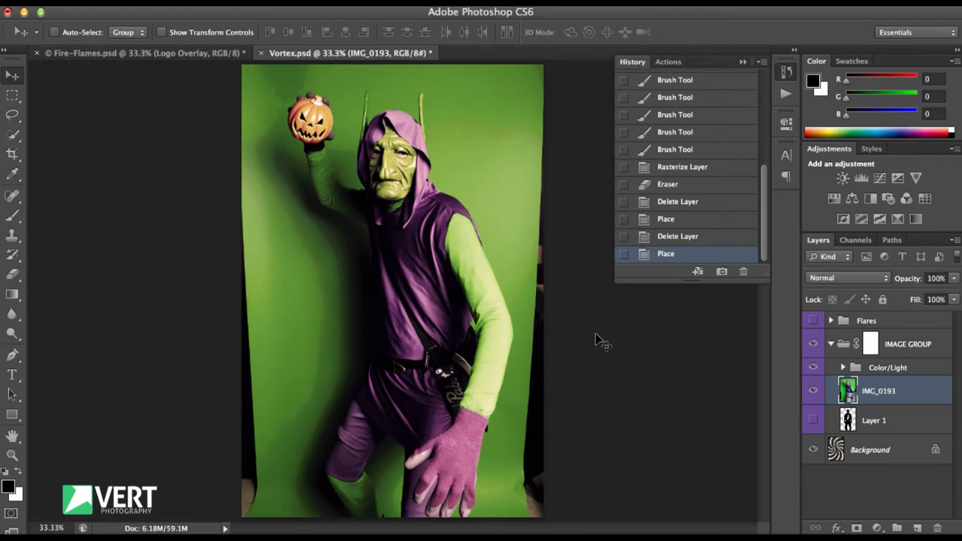
Send the IMG_0193 layer to Filter > PhotoKey > Edit in PhotoKey 6 Pro
left_click(354, 1)
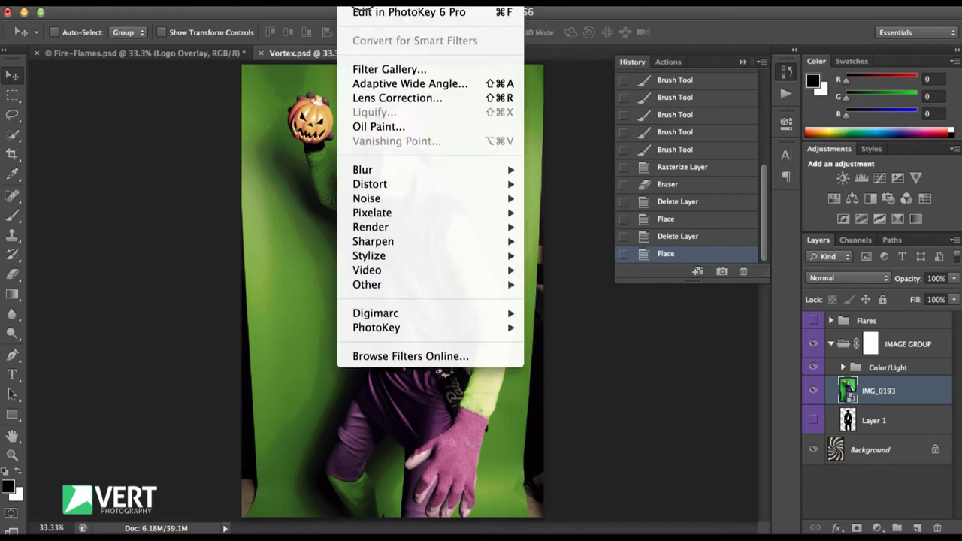
mouse_move(376, 328)
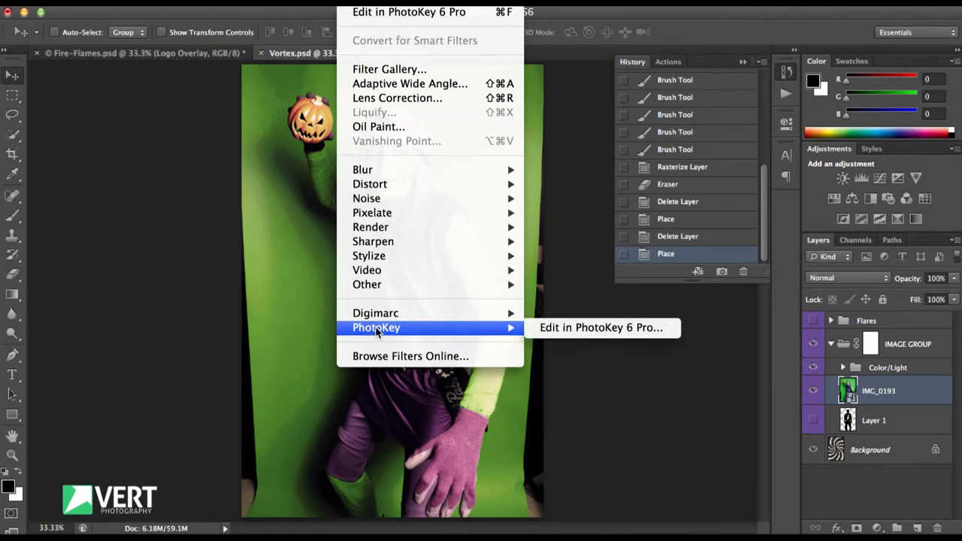
left_click(580, 328)
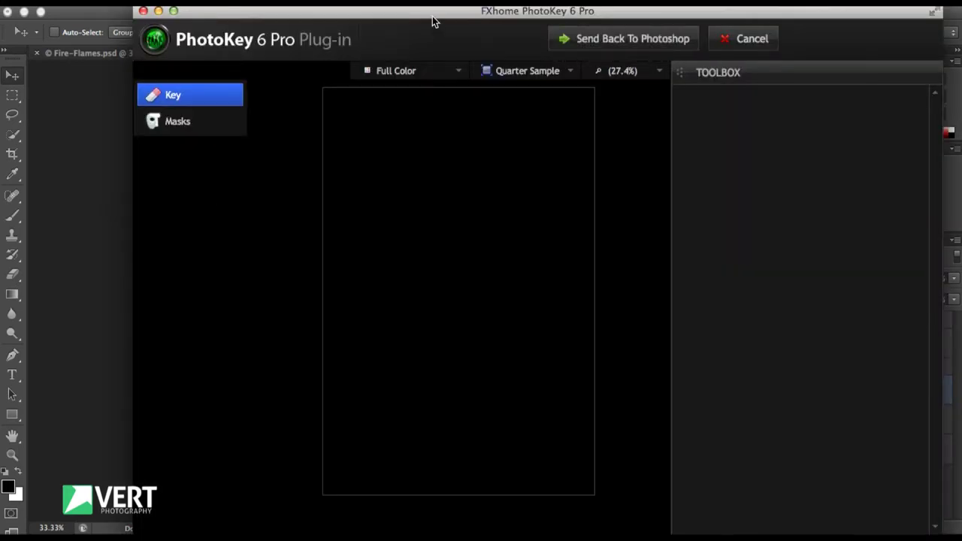
Zoom the preview to 66.7% and lower the Auto Chroma Key Gain from 100 to 55.56
left_click_drag(432, 14, 394, 14)
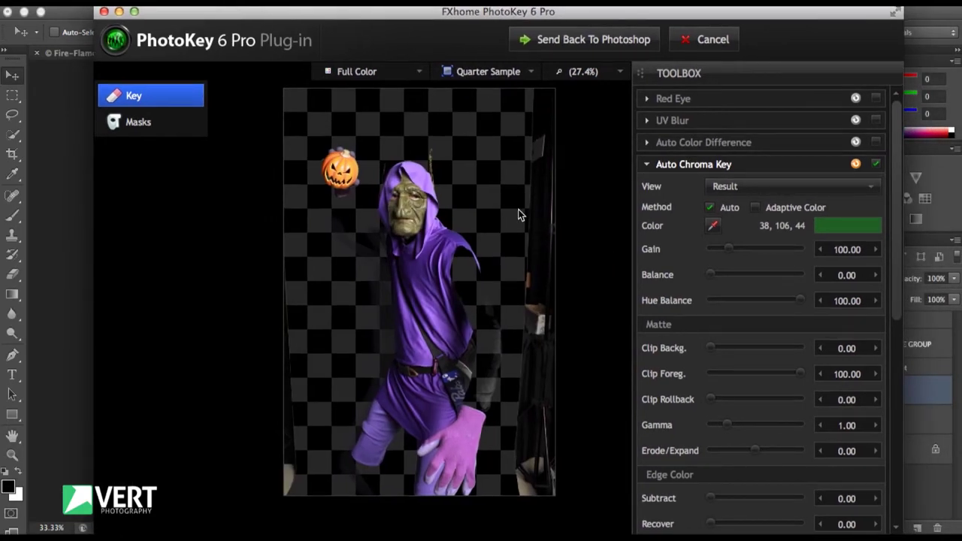
scroll(519, 214, "up", 3)
scroll(518, 214, "up", 1)
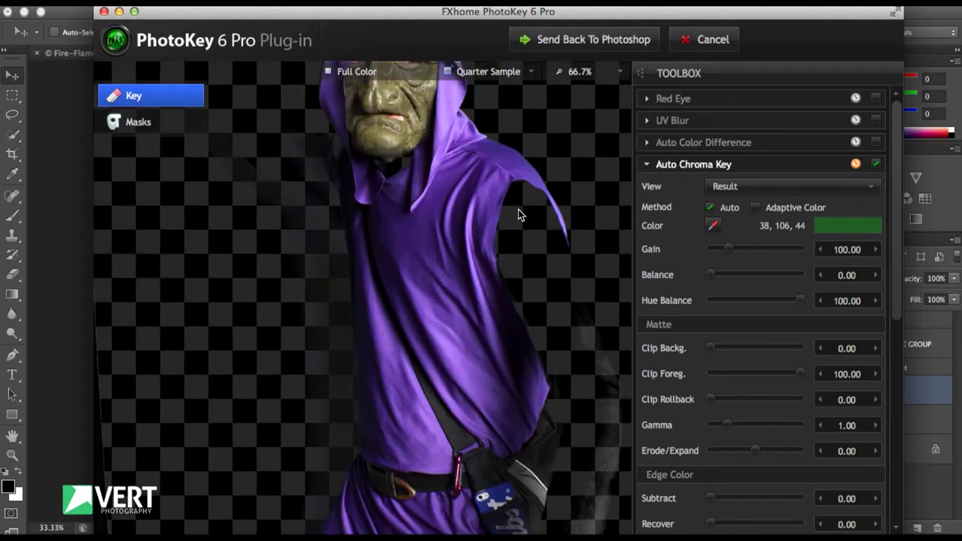
left_click_drag(432, 193, 462, 321)
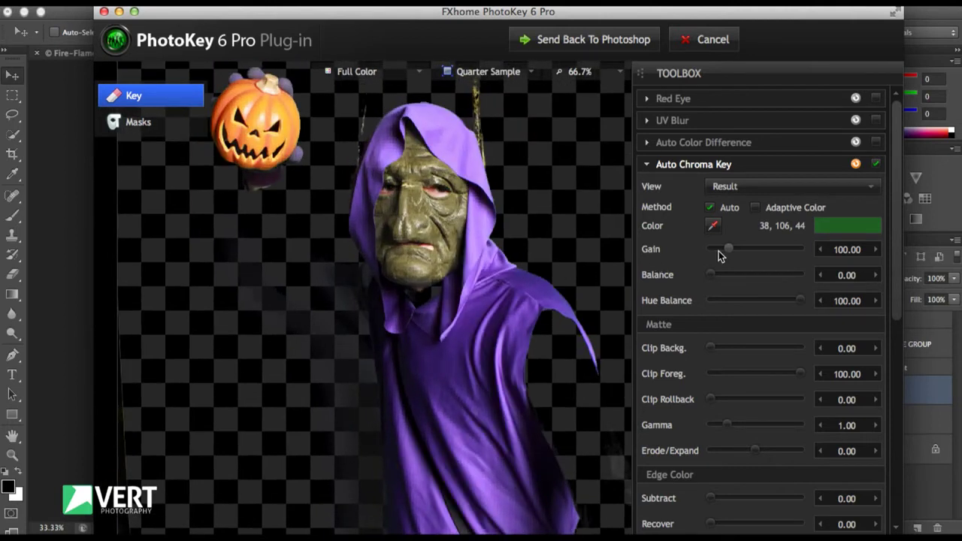
left_click_drag(729, 250, 719, 251)
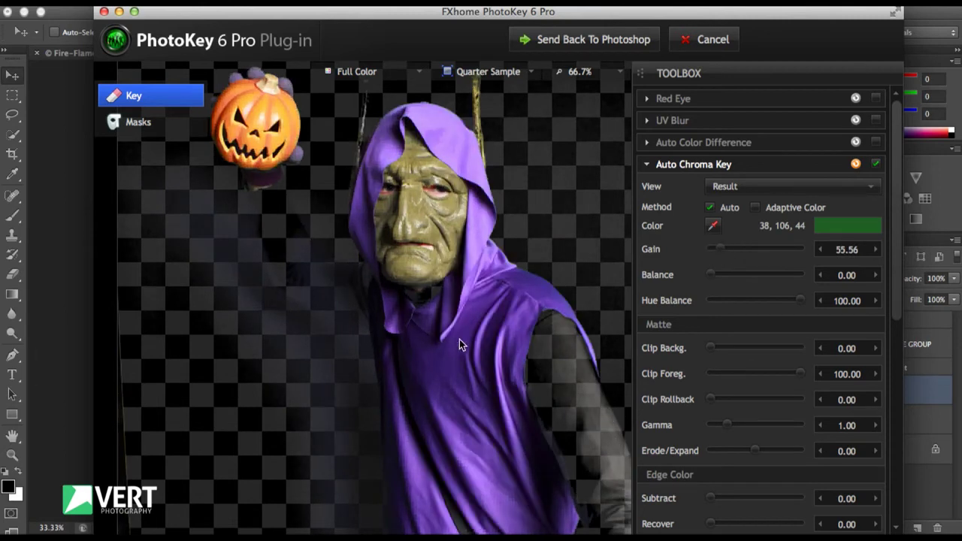
scroll(460, 344, "down", 10)
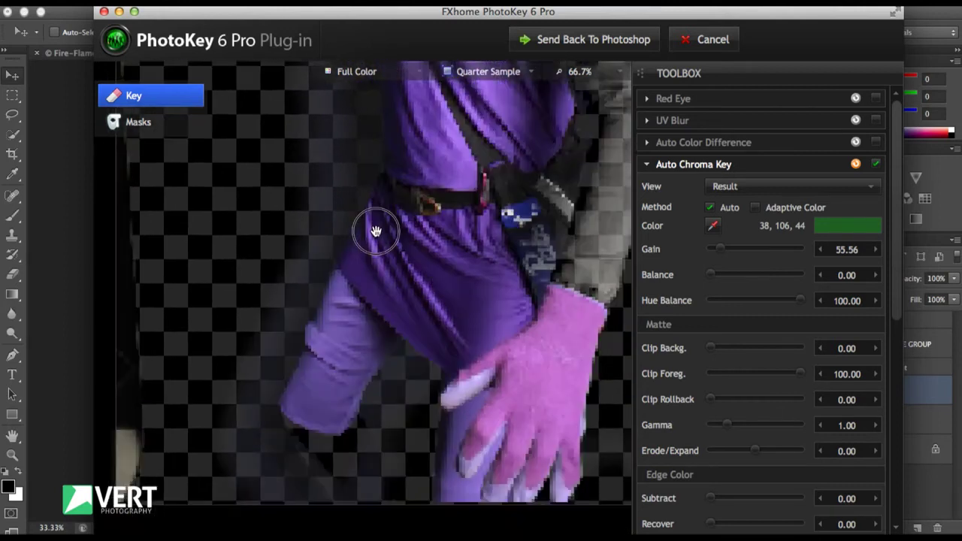
scroll(376, 230, "down", 3)
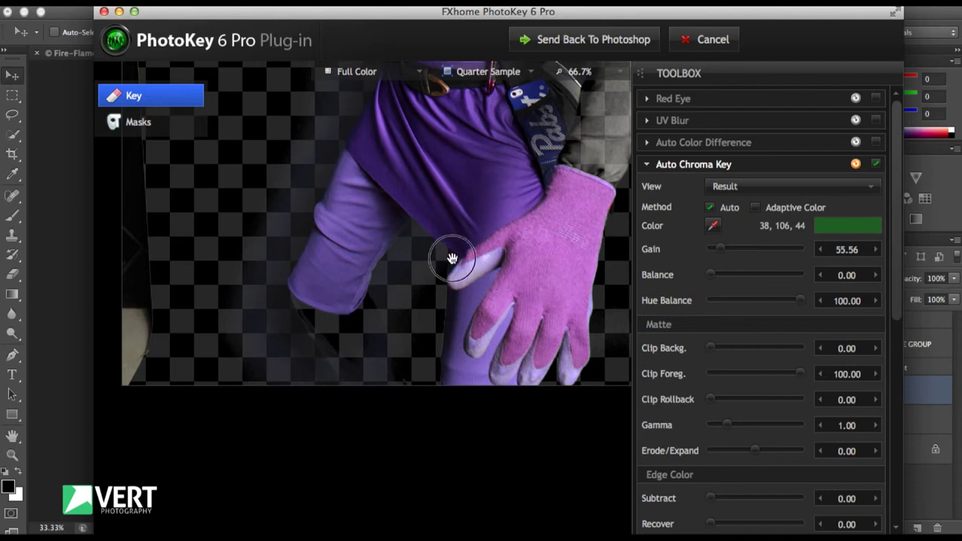
scroll(386, 129, "up", 10)
scroll(398, 345, "up", 3)
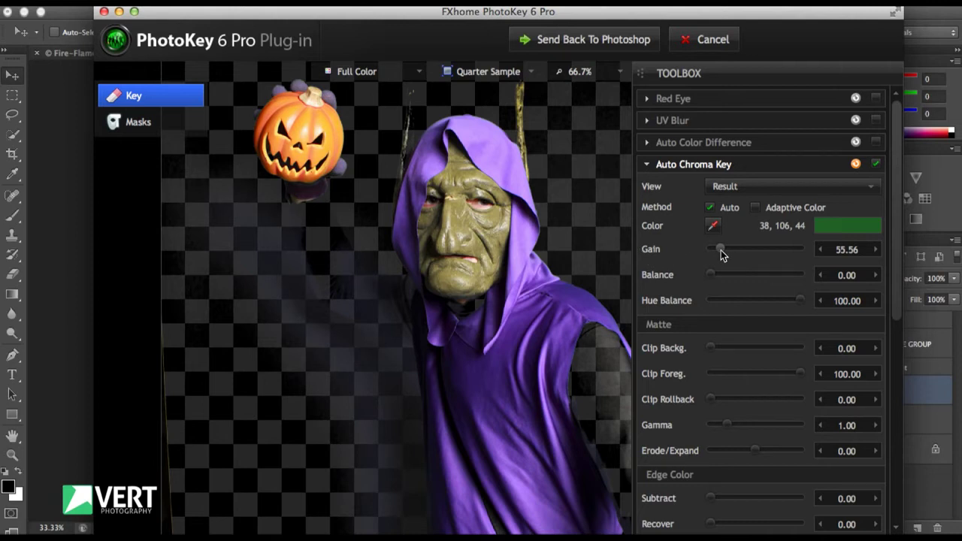
Compare the Gain at 0, settle it at 59.83, and zoom the preview out to 33.3%
left_click_drag(719, 254, 706, 253)
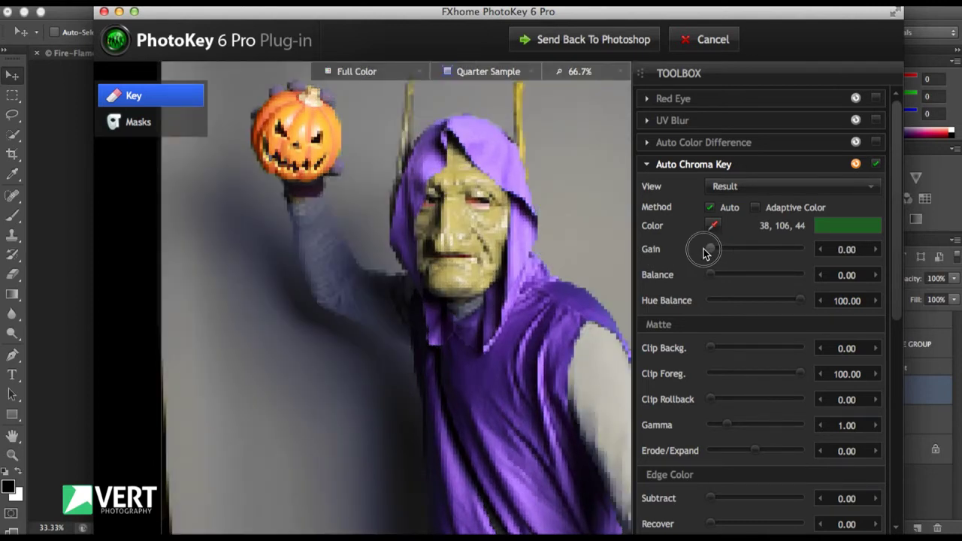
left_click_drag(706, 252, 721, 247)
left_click_drag(538, 265, 481, 312)
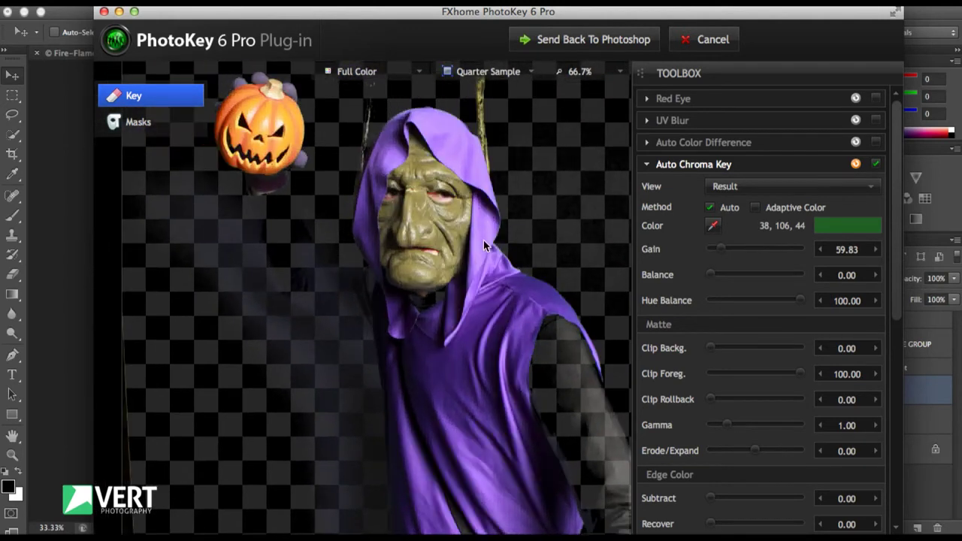
key("super+minus")
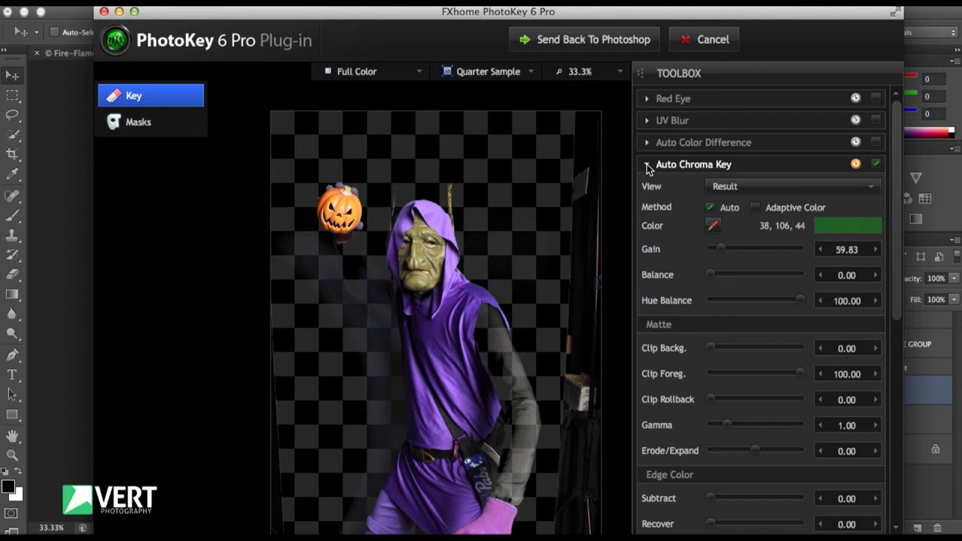
left_click(646, 163)
Enable Crop and trim 6.54% from the left and 15.03% from the right
left_click(646, 274)
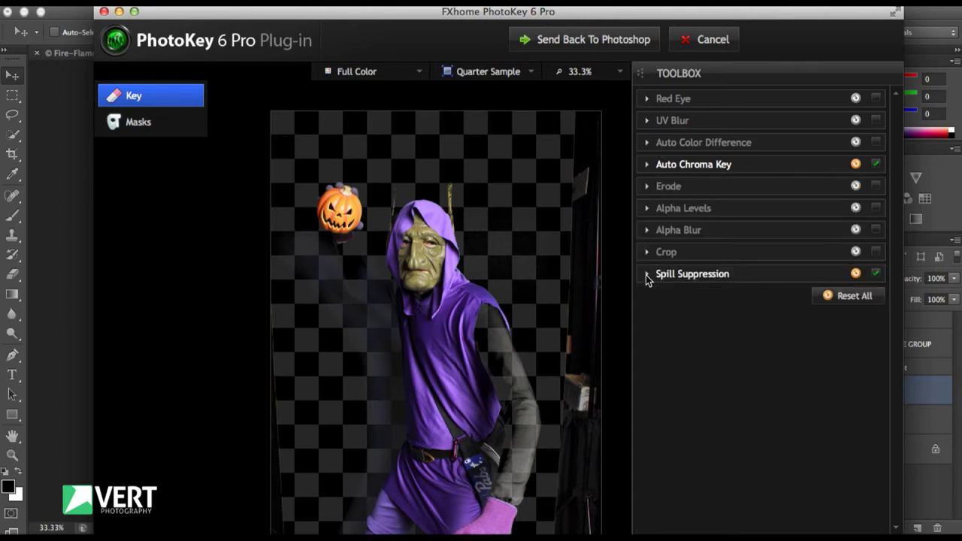
left_click(647, 252)
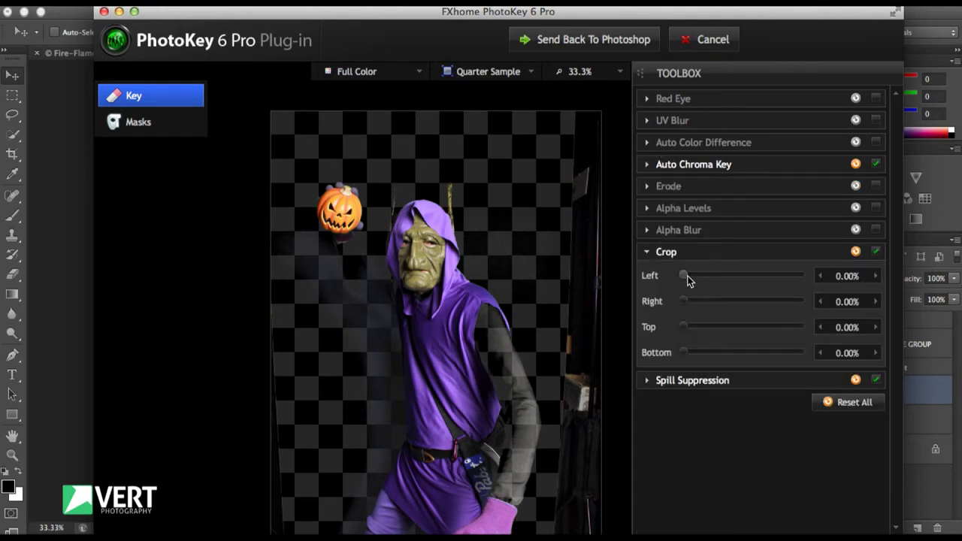
mouse_move(684, 275)
left_mouse_down()
mouse_move(689, 302)
mouse_move(700, 302)
mouse_move(691, 274)
left_mouse_up()
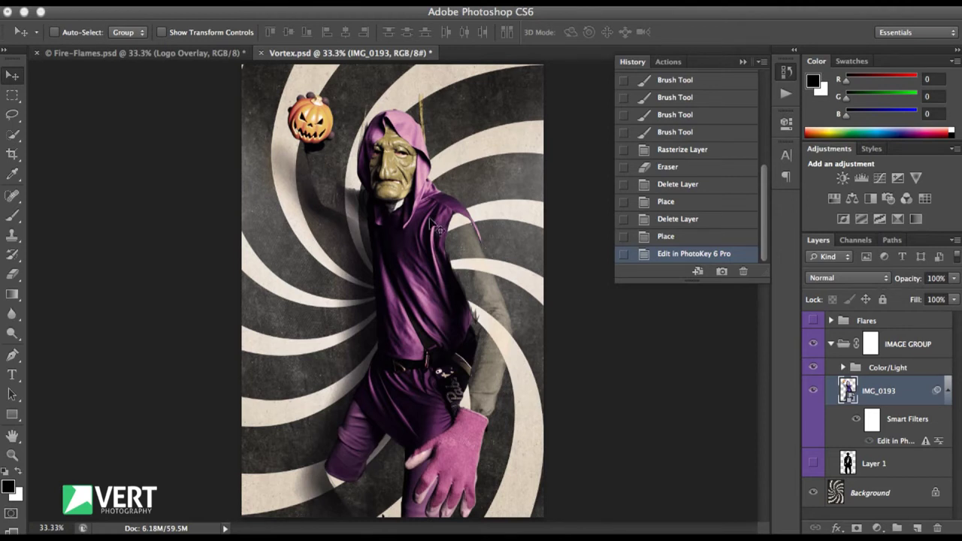
Target the PhotoKey smart filter mask and set the Brush tool to 100 px
left_click(872, 419)
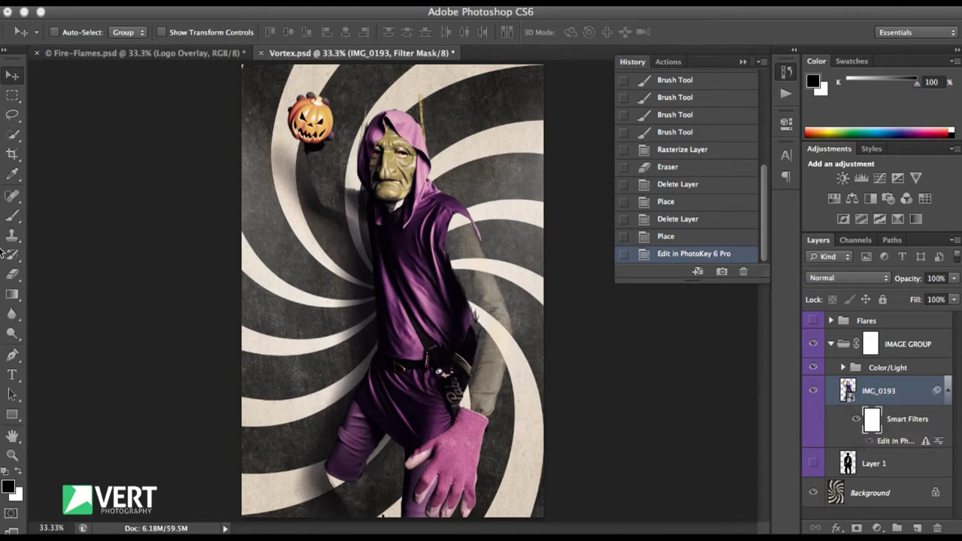
left_click(15, 216)
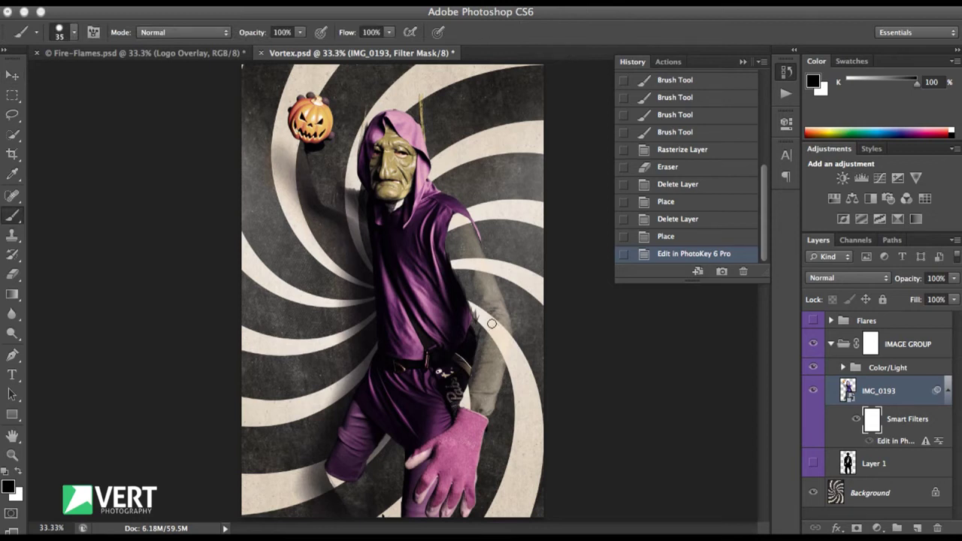
key("bracketright")
key("bracketright")
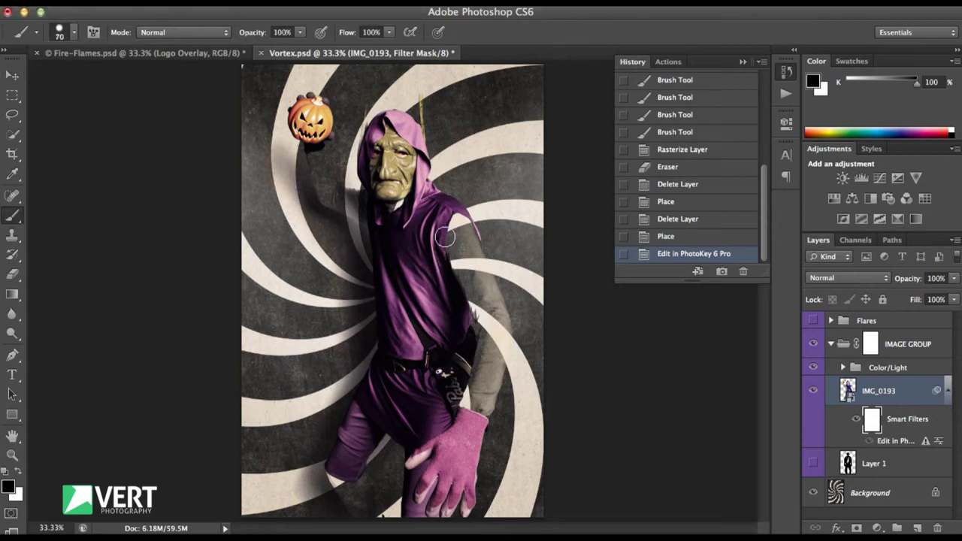
key("bracketright")
key("bracketright")
key("bracketright")
Raise the brush hardness to 96% and shrink the brush to about 80 px
left_click(59, 35)
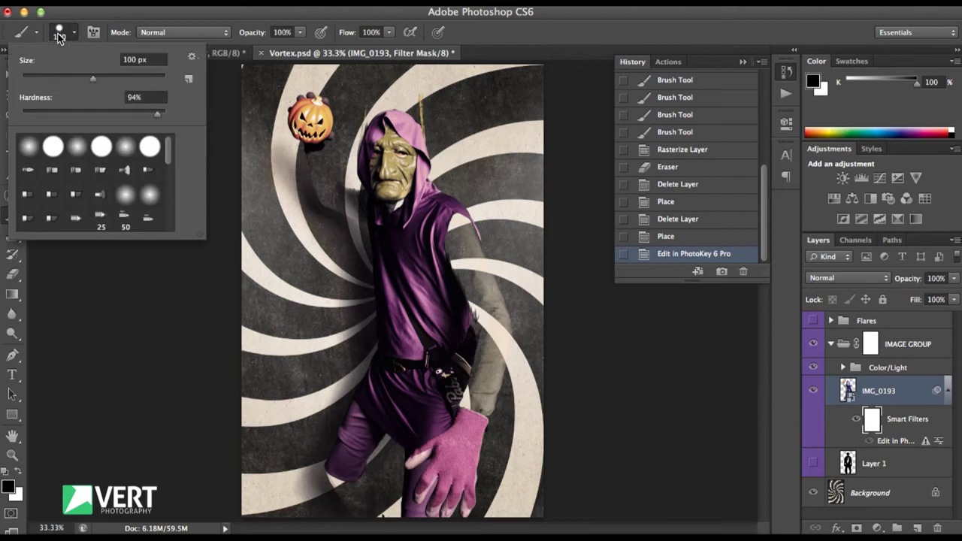
left_click_drag(159, 115, 160, 115)
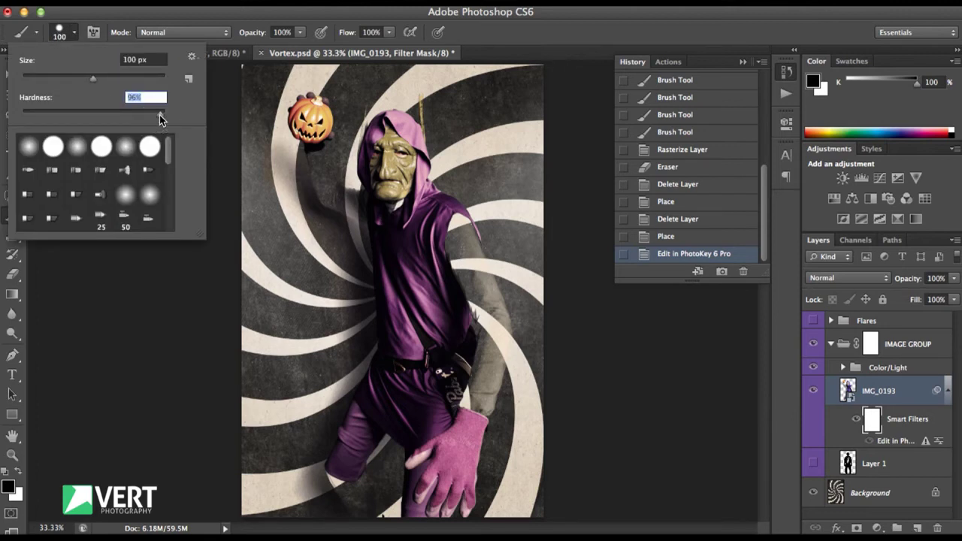
left_click(484, 37)
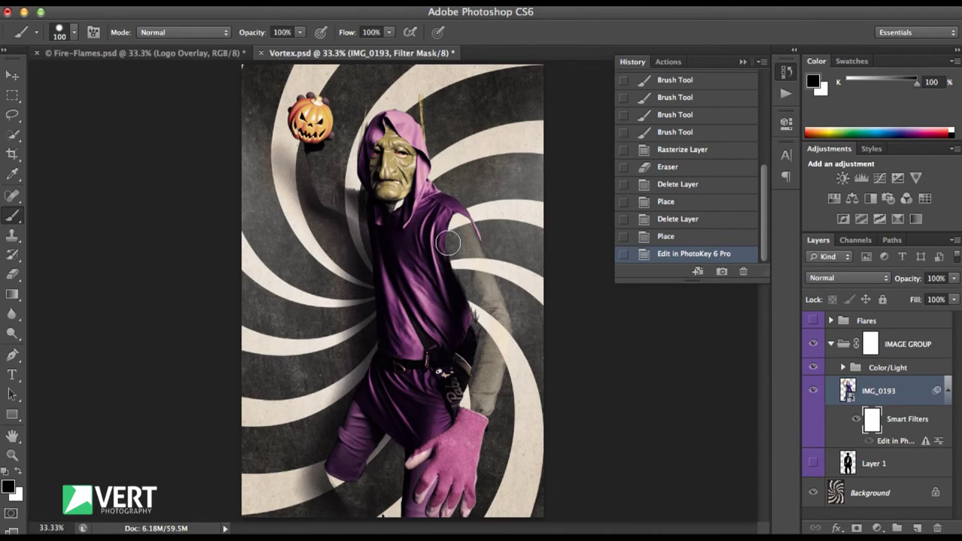
key("bracketleft")
Zoom in to 66.7% on the lowered arm and paint the shoulder back to green on the filter mask
left_click(451, 232, "ctrl")
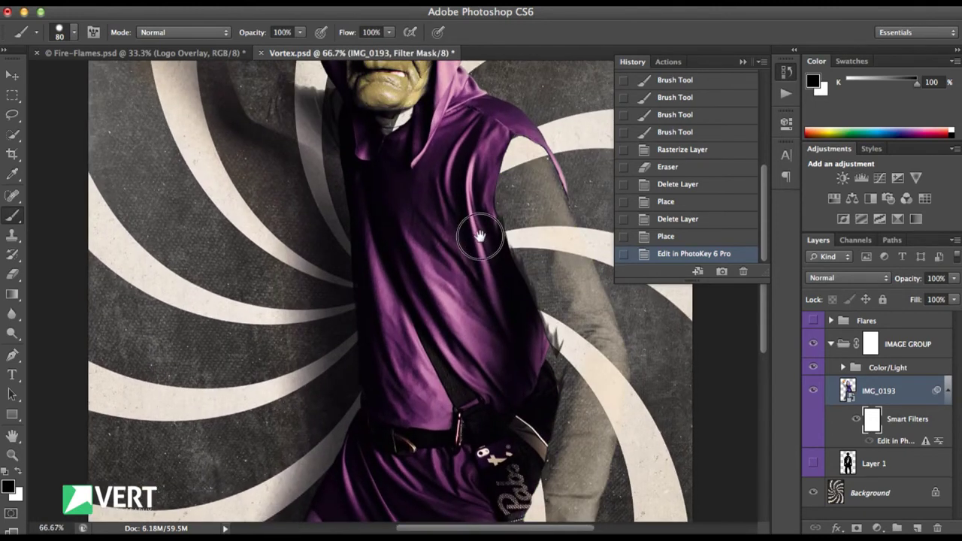
left_click_drag(476, 232, 351, 236)
mouse_move(383, 167)
left_mouse_down()
mouse_move(370, 191)
mouse_move(375, 196)
mouse_move(374, 175)
mouse_move(375, 215)
mouse_move(421, 328)
mouse_move(430, 337)
mouse_move(450, 299)
left_mouse_up()
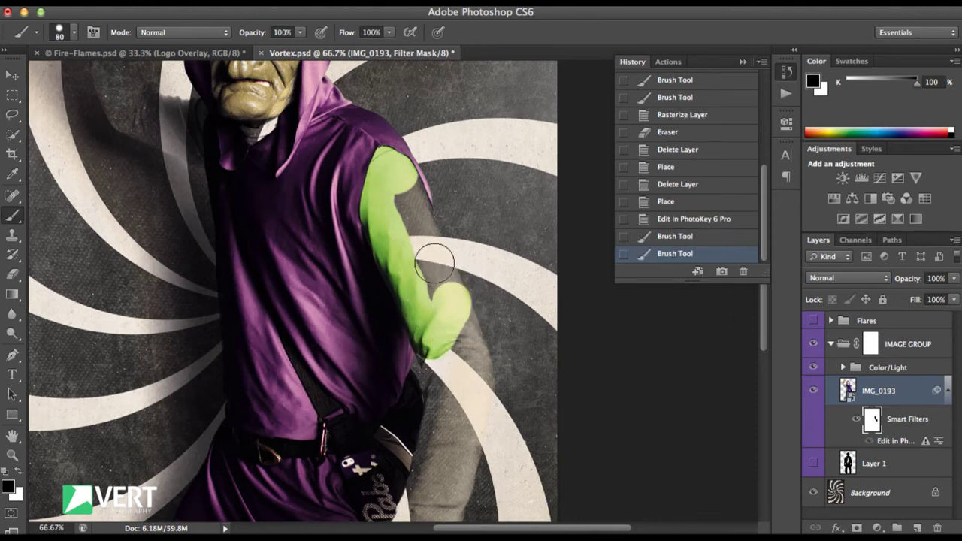
Paint the grey upper arm, shoulder patch, elbow and forearm back to green
left_click(435, 257)
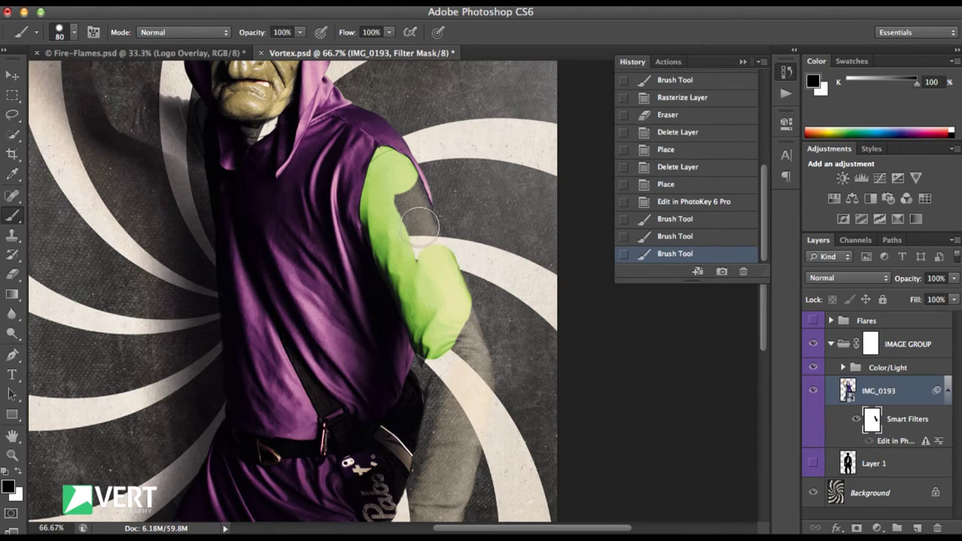
left_click_drag(419, 227, 403, 203)
left_click(408, 188)
left_click(408, 188)
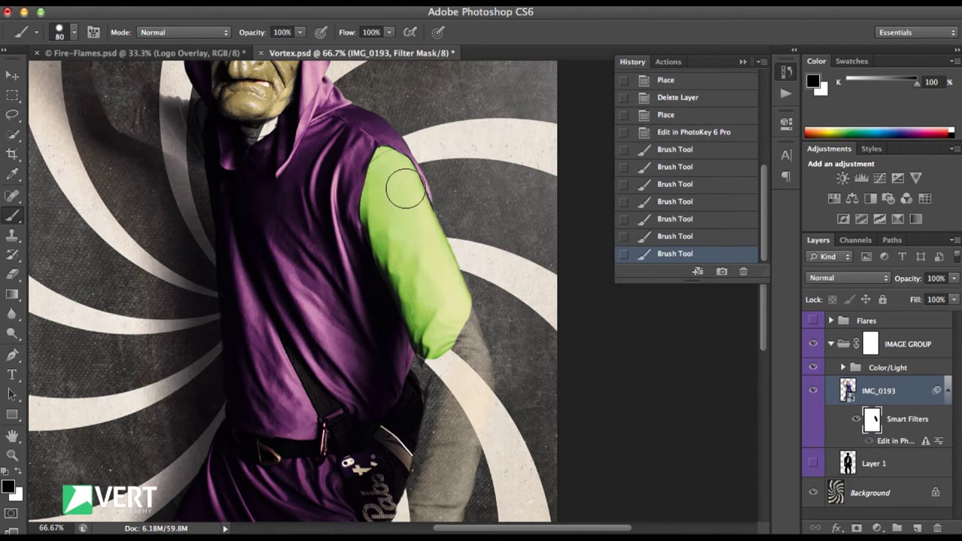
left_click(459, 322)
mouse_move(459, 322)
left_mouse_down()
mouse_move(475, 388)
mouse_move(464, 442)
mouse_move(439, 487)
mouse_move(427, 467)
mouse_move(446, 374)
left_mouse_up()
left_click(474, 369)
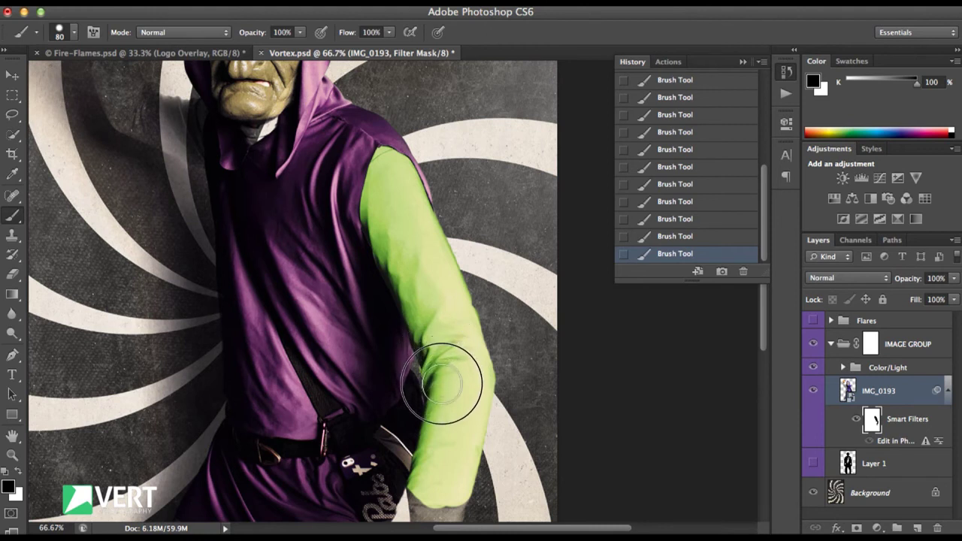
scroll(335, 364, "down", 5)
Restore green on the leg below the cuff, then paint white to tidy overspill near the cuff
scroll(225, 279, "down", 5)
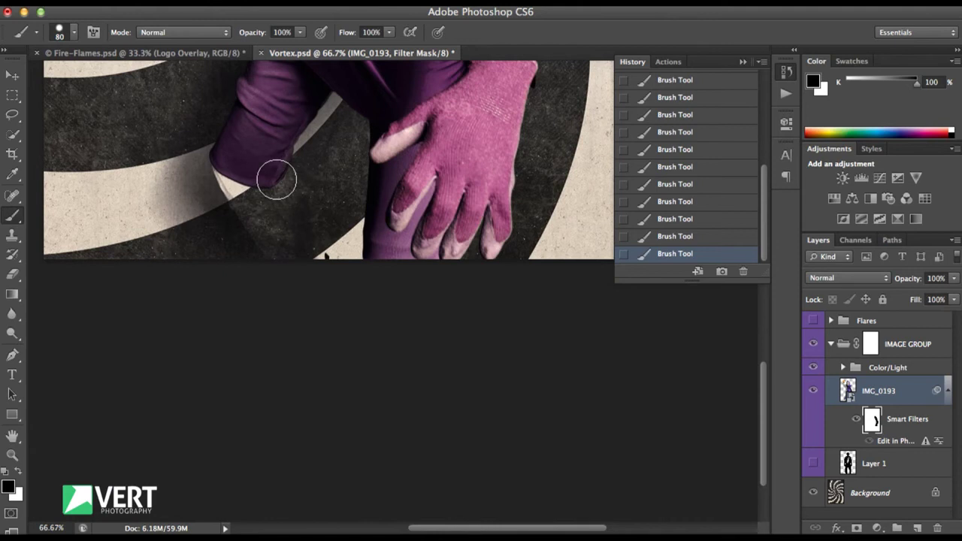
mouse_move(277, 180)
left_mouse_down()
mouse_move(258, 180)
mouse_move(242, 164)
mouse_move(246, 193)
mouse_move(286, 258)
mouse_move(291, 214)
mouse_move(269, 177)
mouse_move(301, 279)
mouse_move(239, 196)
mouse_move(240, 172)
mouse_move(223, 227)
left_mouse_up()
key("x")
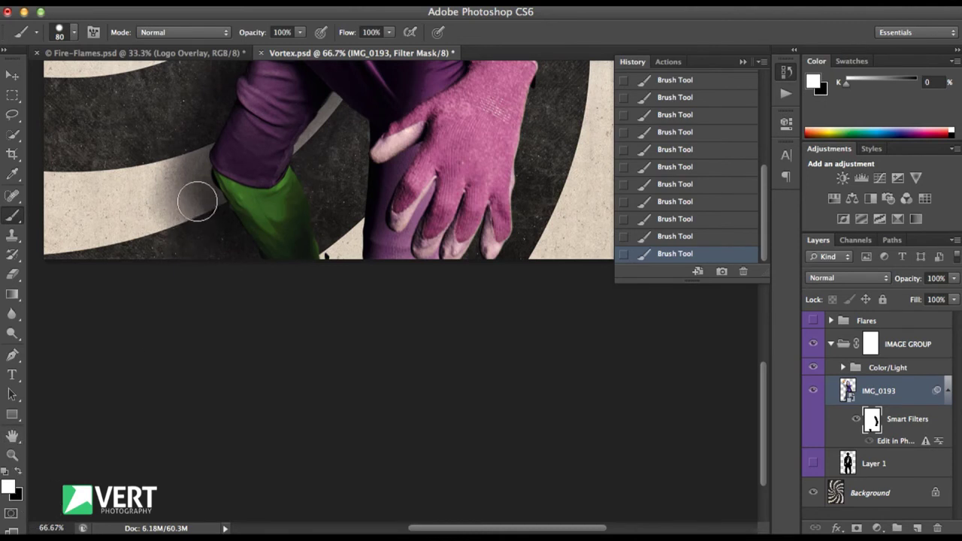
mouse_move(199, 189)
left_mouse_down()
mouse_move(189, 188)
mouse_move(198, 204)
left_mouse_up()
Switch back to black and start restoring green on the goblin's neck and face
scroll(221, 455, "up", 10)
scroll(251, 247, "left", 3)
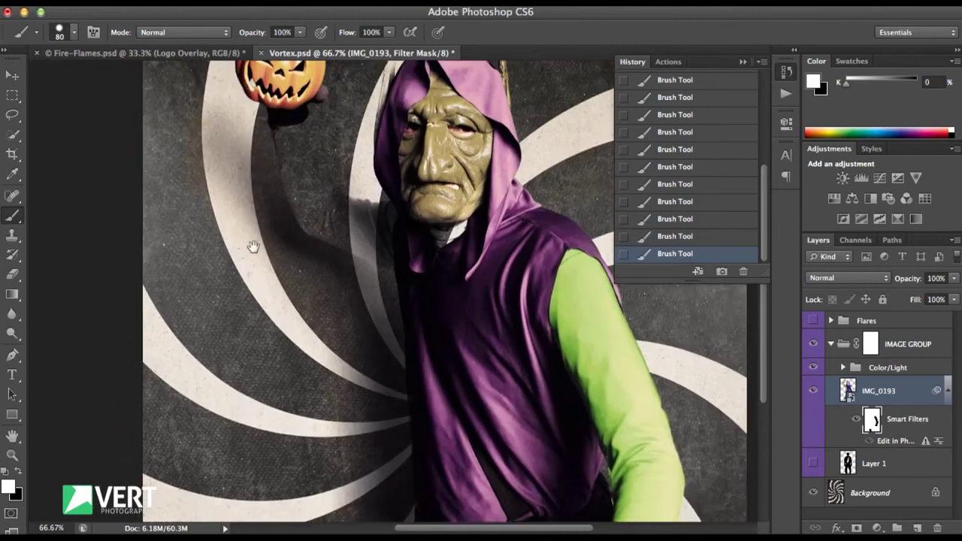
left_click(18, 470)
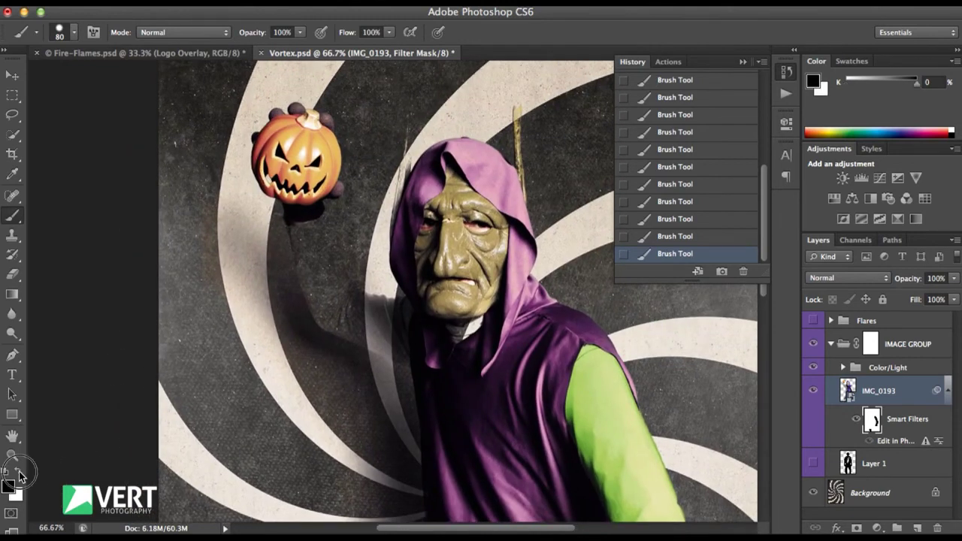
mouse_move(473, 326)
left_mouse_down()
mouse_move(493, 223)
mouse_move(467, 177)
mouse_move(455, 179)
mouse_move(435, 257)
mouse_move(441, 308)
mouse_move(462, 344)
mouse_move(486, 264)
mouse_move(454, 325)
mouse_move(417, 349)
mouse_move(339, 305)
mouse_move(337, 312)
mouse_move(315, 242)
left_mouse_up()
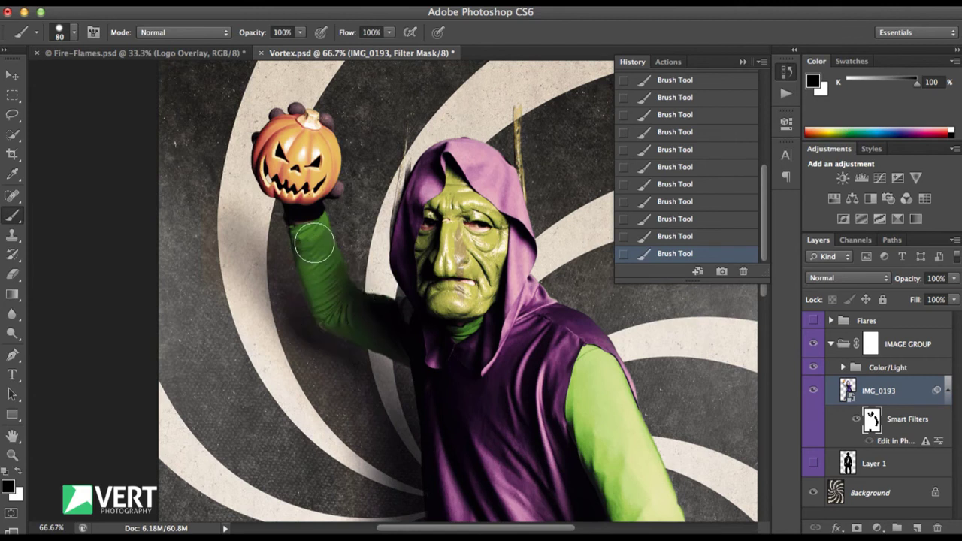
Shrink the brush two sizes and paint the right antenna green on the filter mask
key("bracketleft")
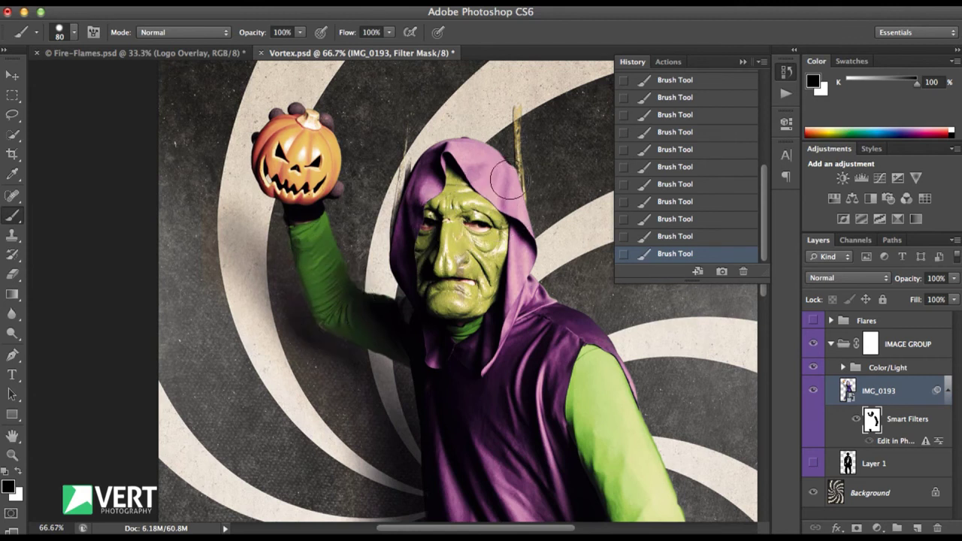
key("bracketleft")
key("bracketleft")
key("bracketleft")
left_click_drag(518, 140, 522, 210)
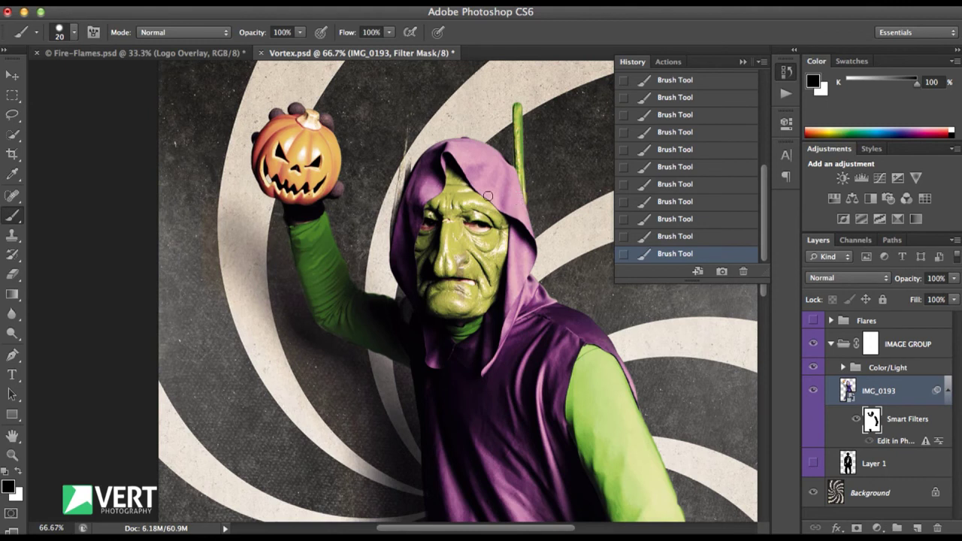
Paint the left antenna green from its tip down to the hood, then zoom out to view the whole poster
left_click(409, 108)
left_click_drag(407, 144, 403, 185)
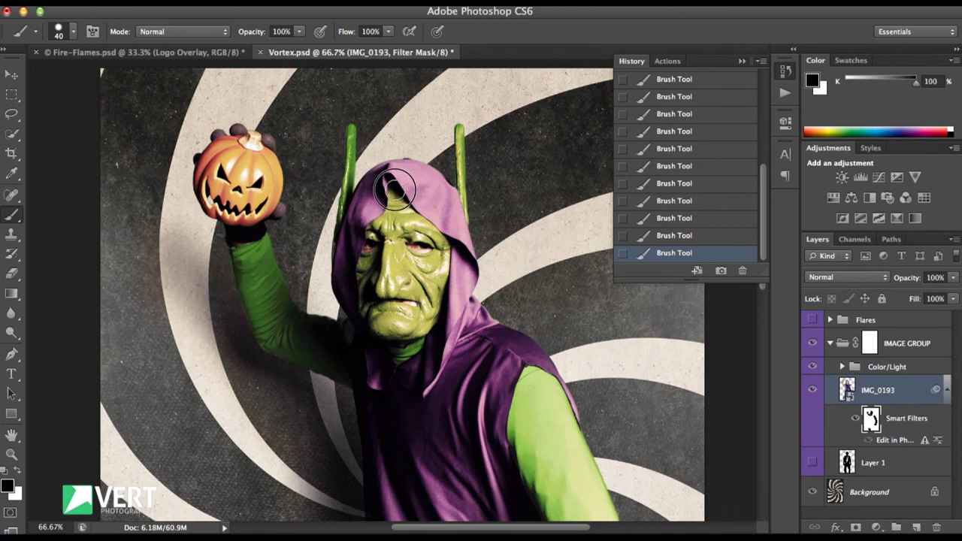
key("ctrl+minus")
key("ctrl+minus")
key("ctrl+minus")
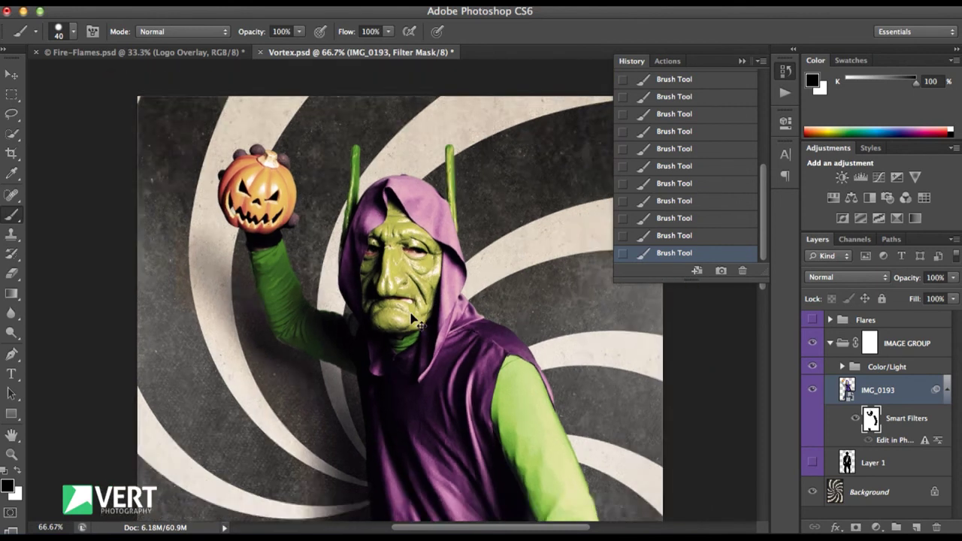
key("ctrl+plus")
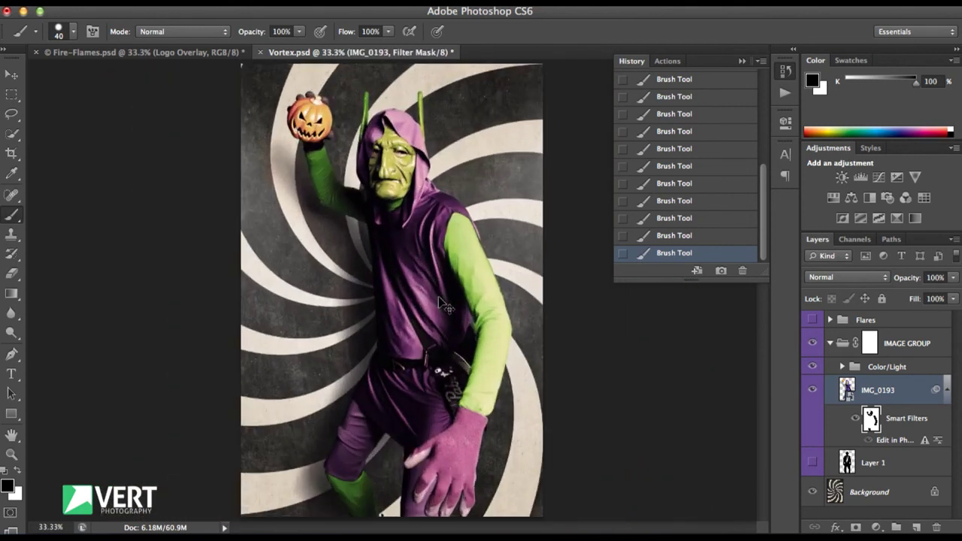